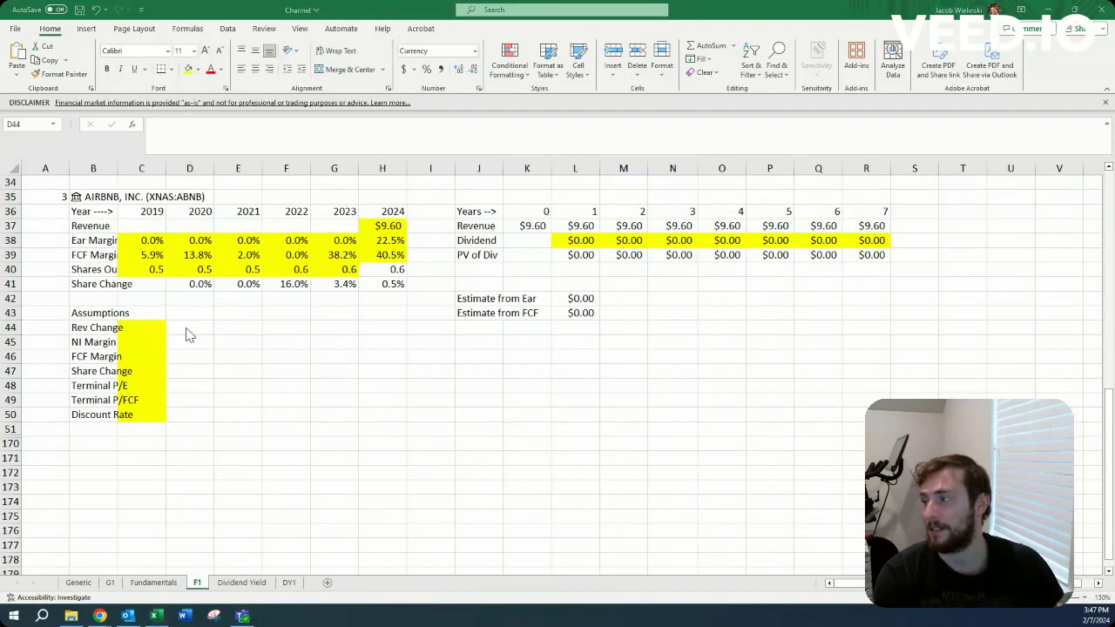
- Switch to QuickFS in the browser and examine Airbnb's trailing-twelve-month net income and income tax on the income statement
key(alt+Tab)
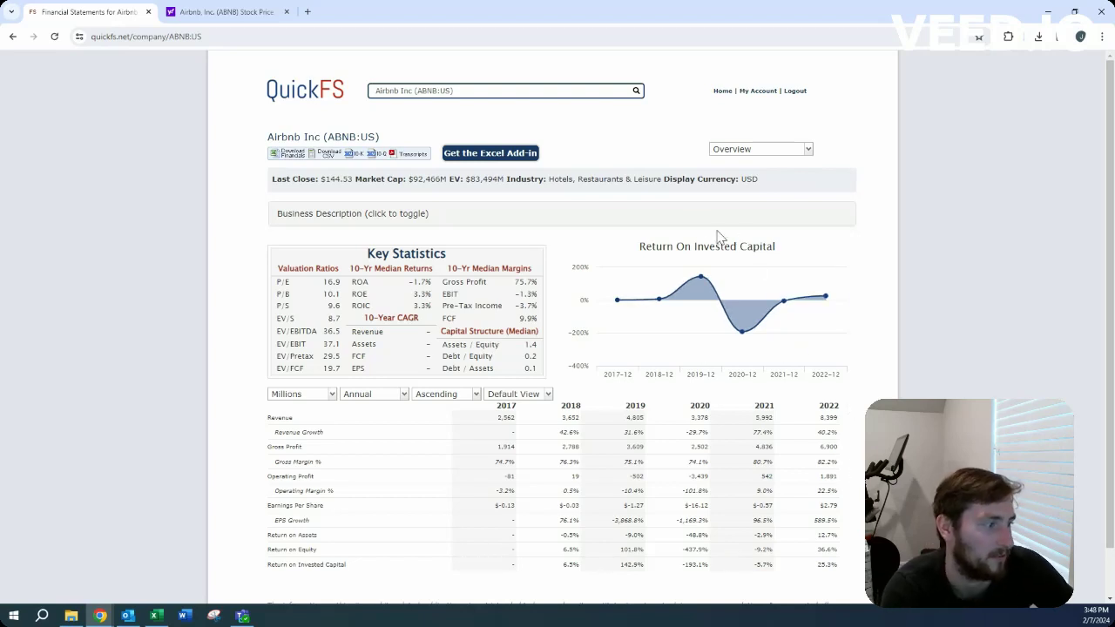
click(739, 153)
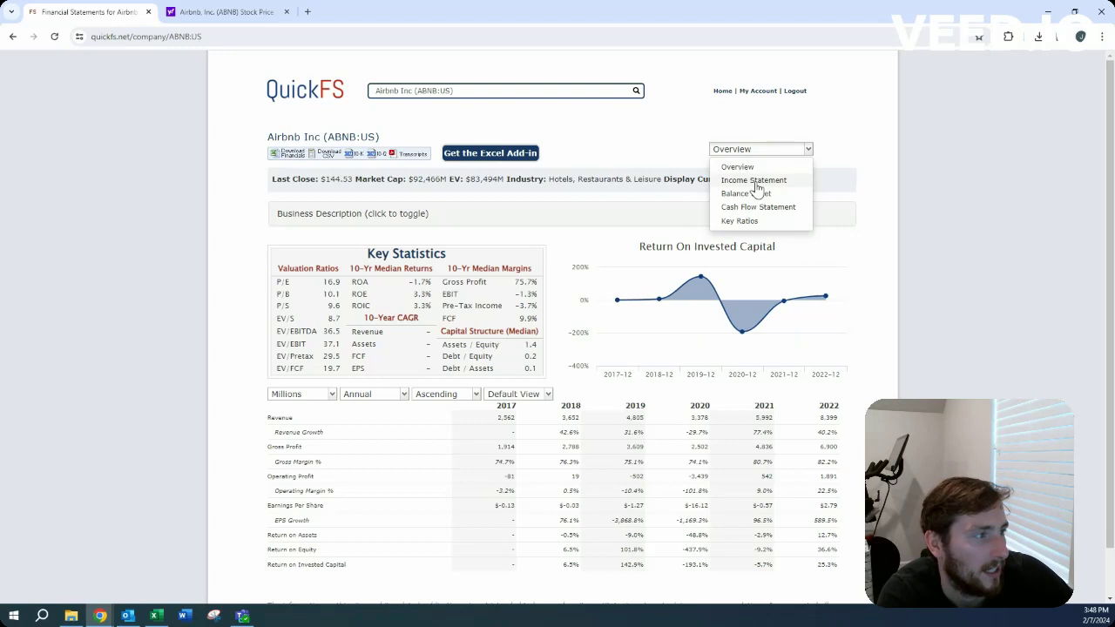
click(754, 180)
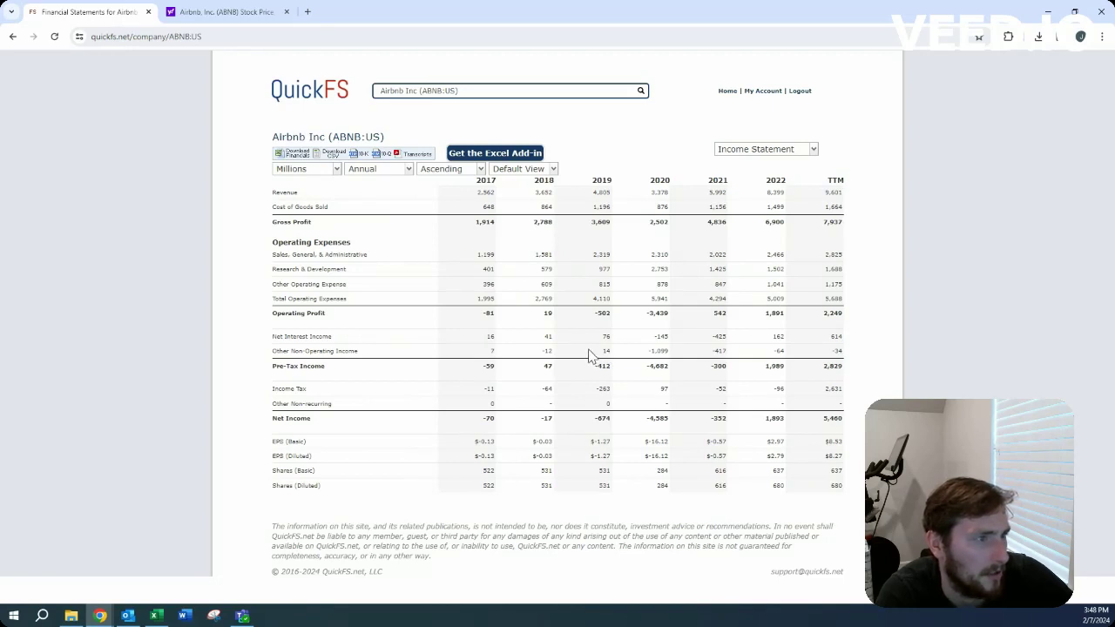
drag(829, 419, 843, 424)
click(842, 424)
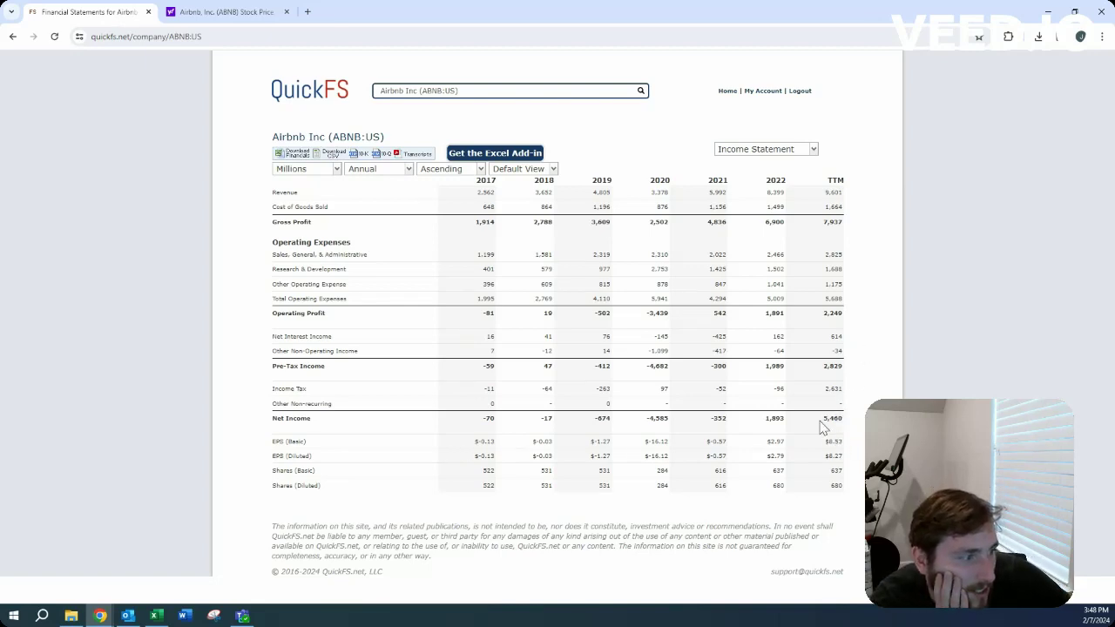
drag(825, 389, 841, 388)
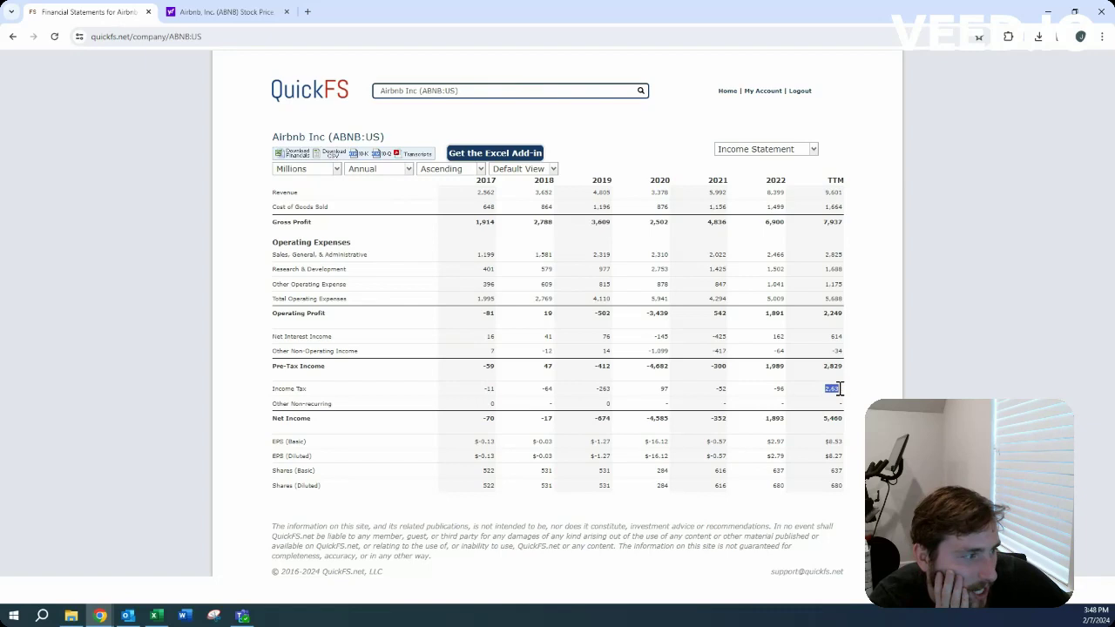
click(842, 390)
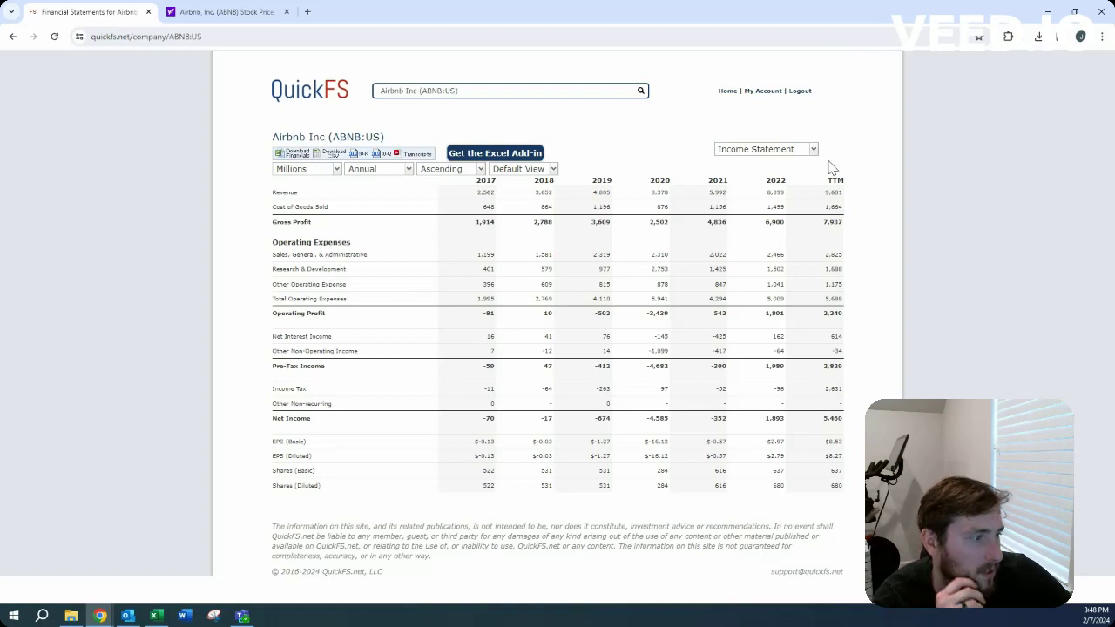
- Review Airbnb's balance sheet and cash flow statement on QuickFS
click(793, 150)
click(786, 198)
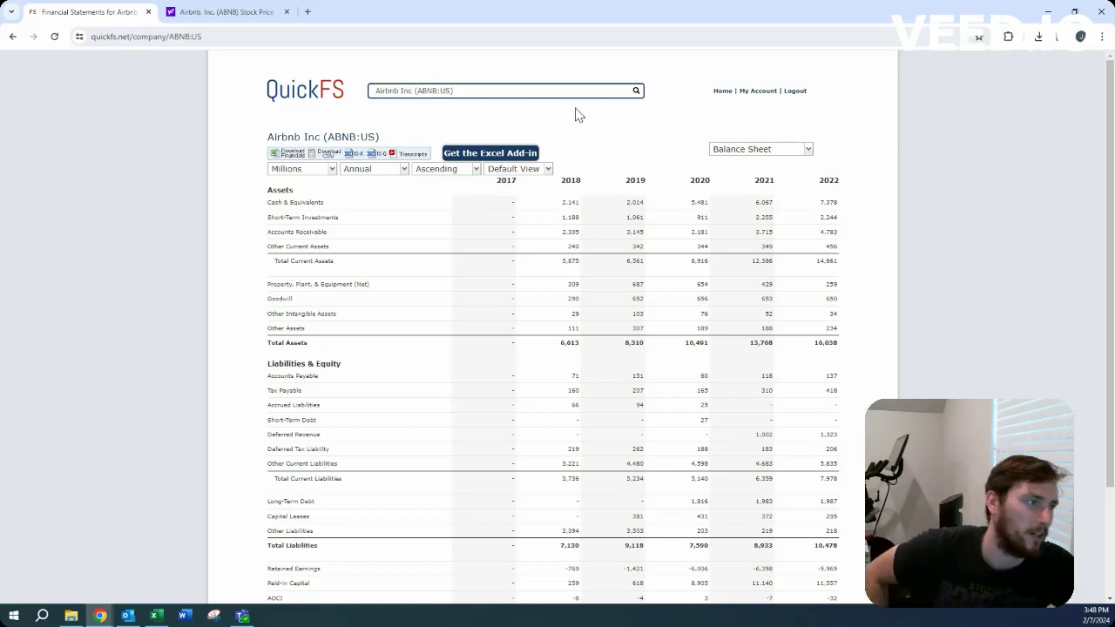
click(732, 153)
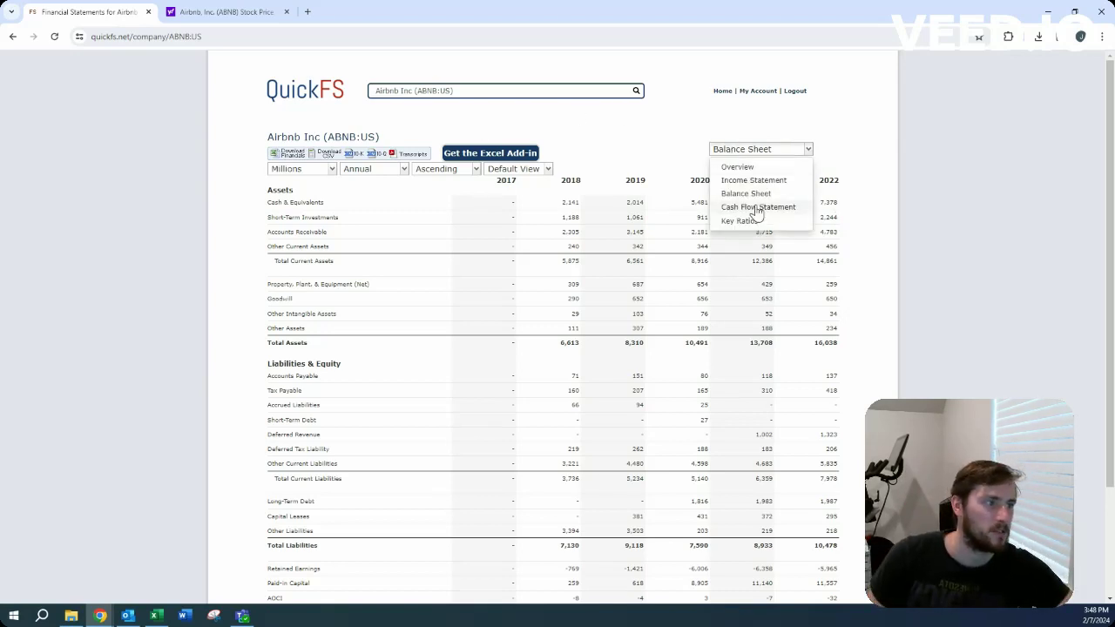
click(757, 207)
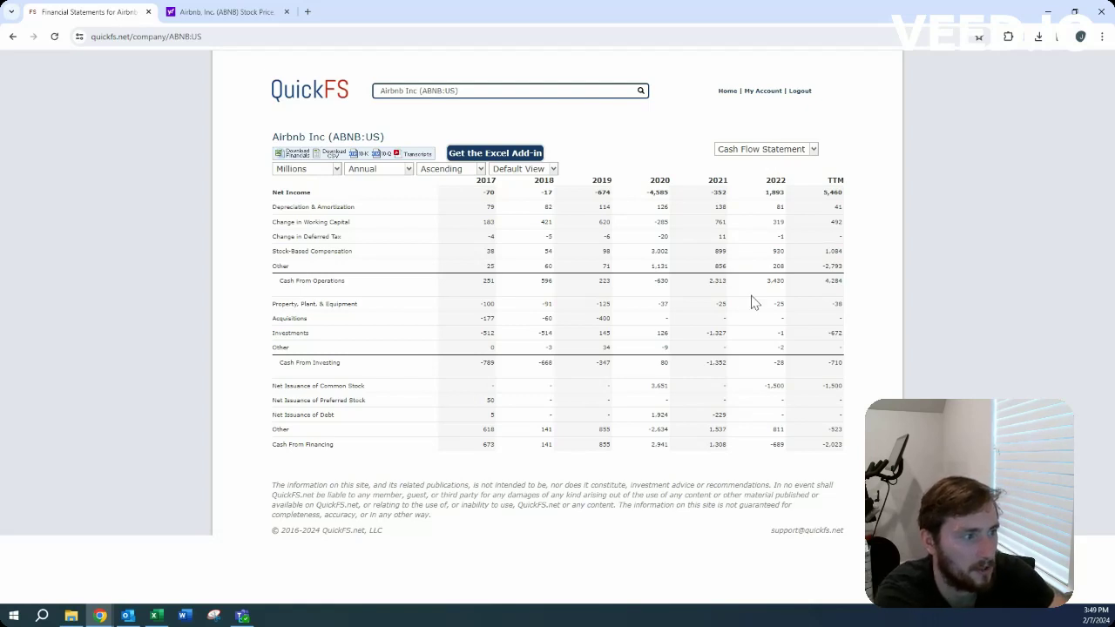
- Compare Airbnb's overview figures with its cash flow statement, ending back on the overview
click(749, 149)
click(746, 167)
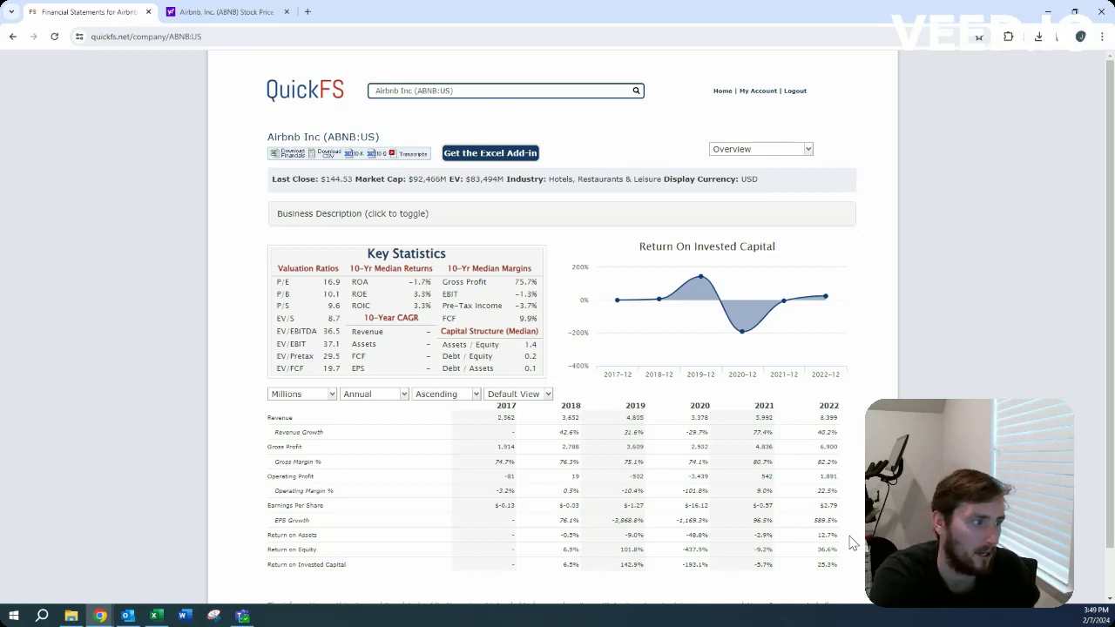
click(764, 153)
click(768, 209)
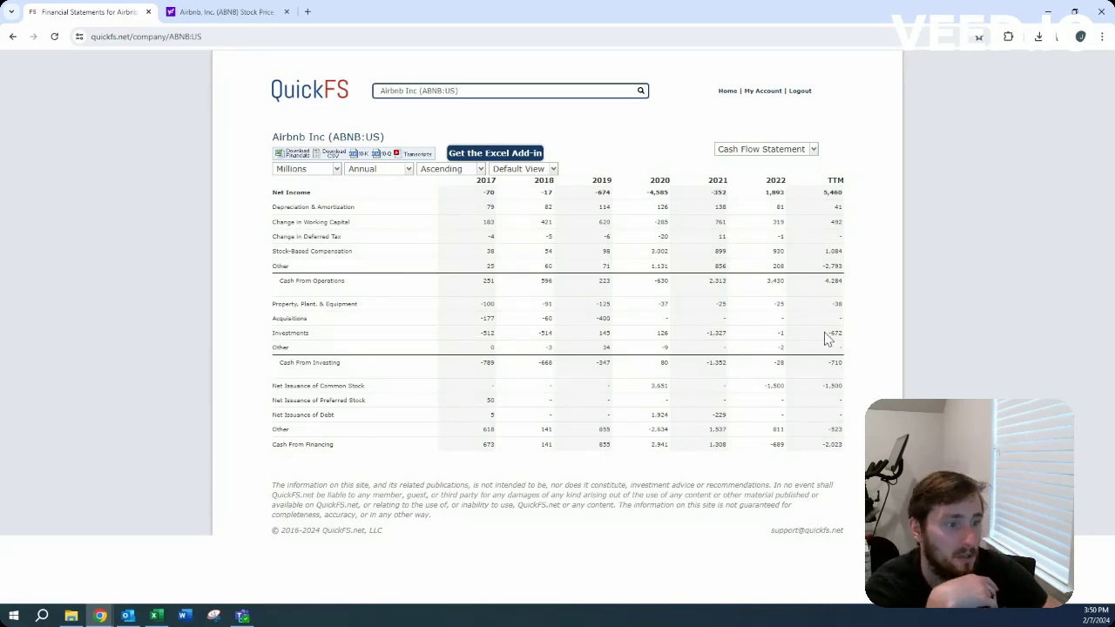
click(764, 150)
click(765, 167)
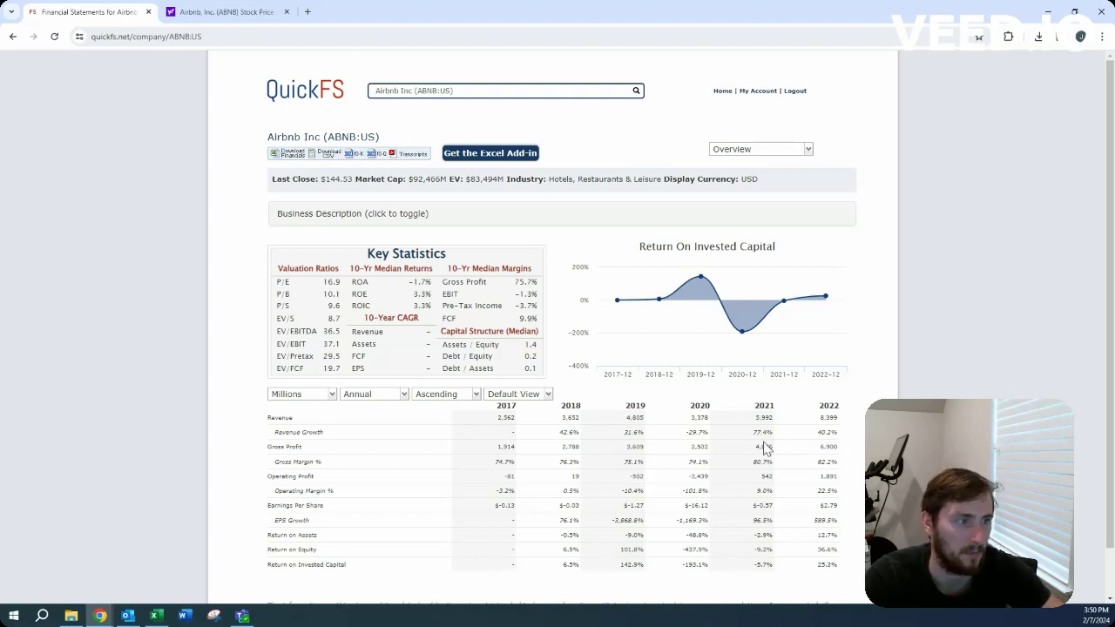
- Consult Airbnb's income statement on QuickFS and set the Rev Change assumption in the Excel valuation sheet to 12%
key(alt+Tab)
click(141, 331)
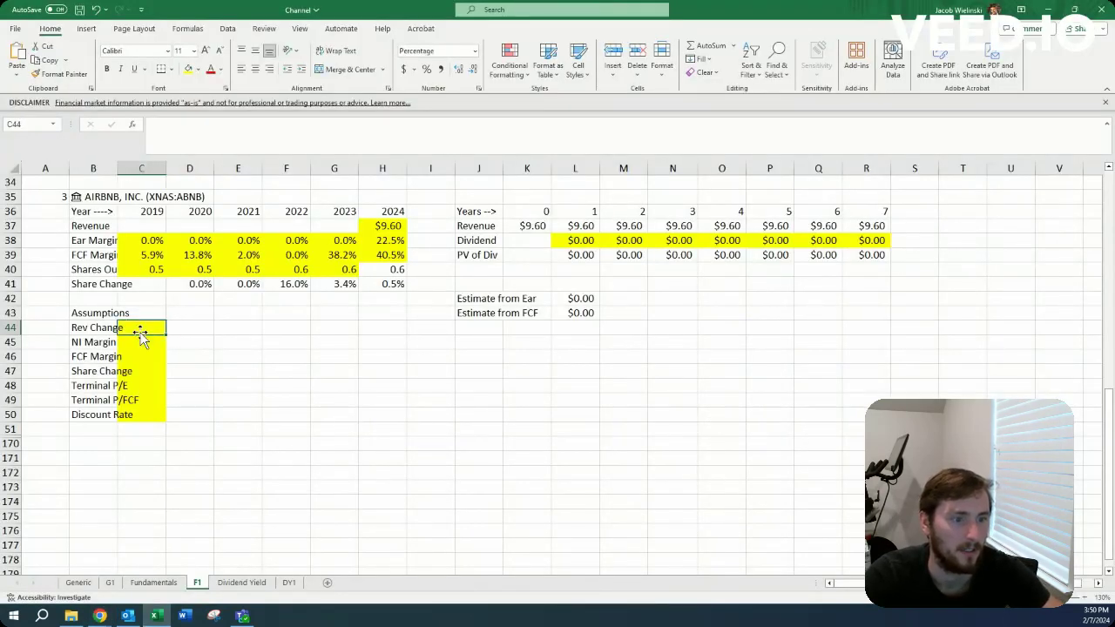
key(alt+Tab)
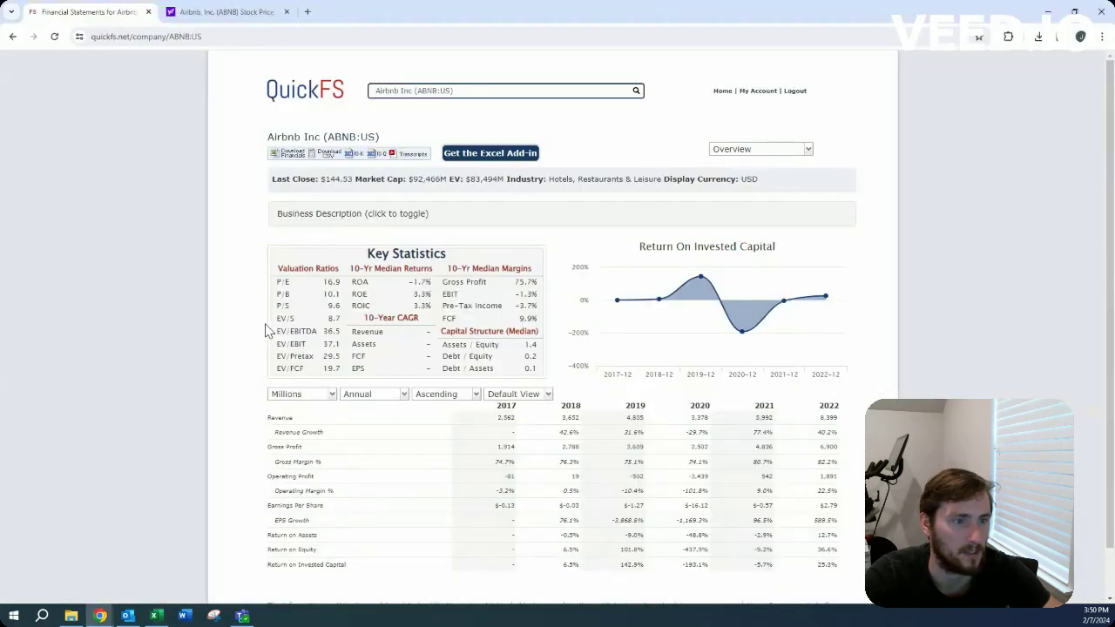
key(alt+Tab)
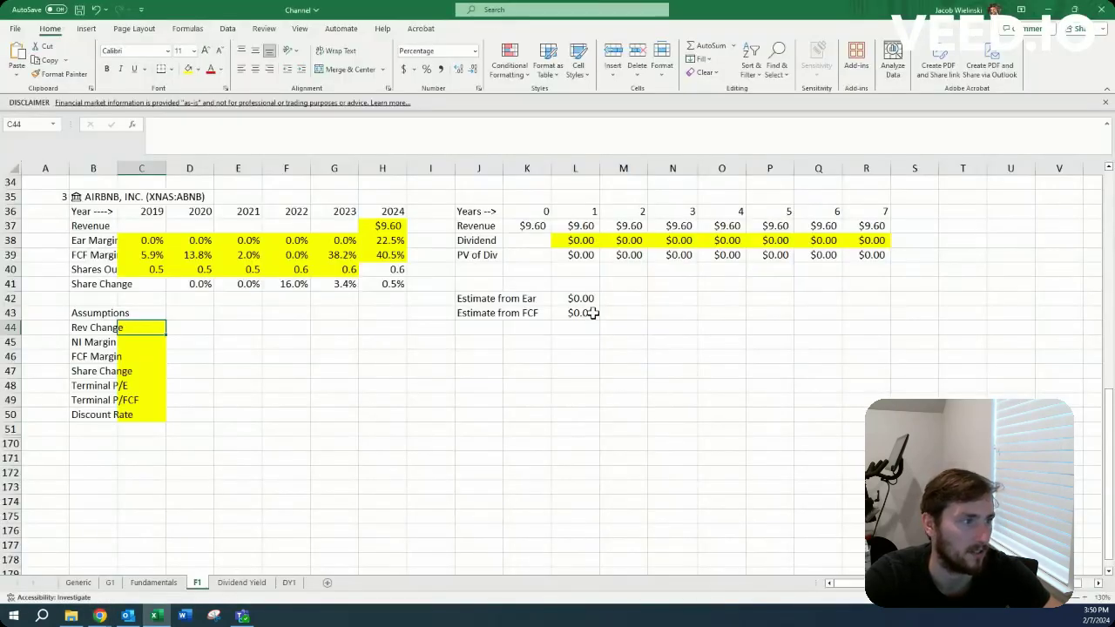
key(alt+Tab)
click(751, 151)
click(754, 177)
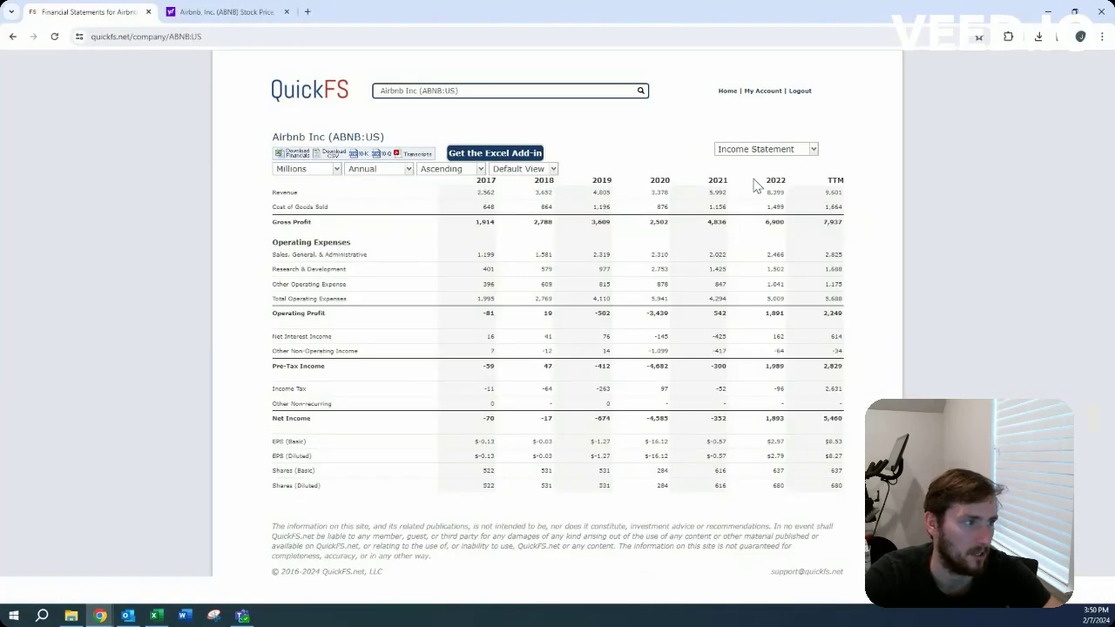
key(alt+Tab)
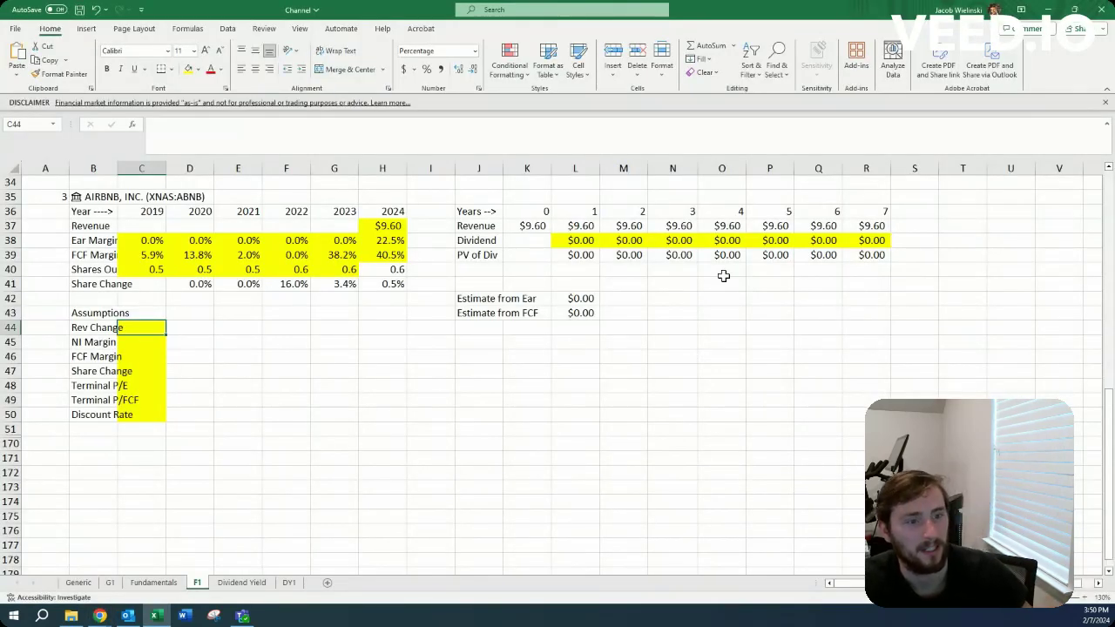
text(12)
key(Return)
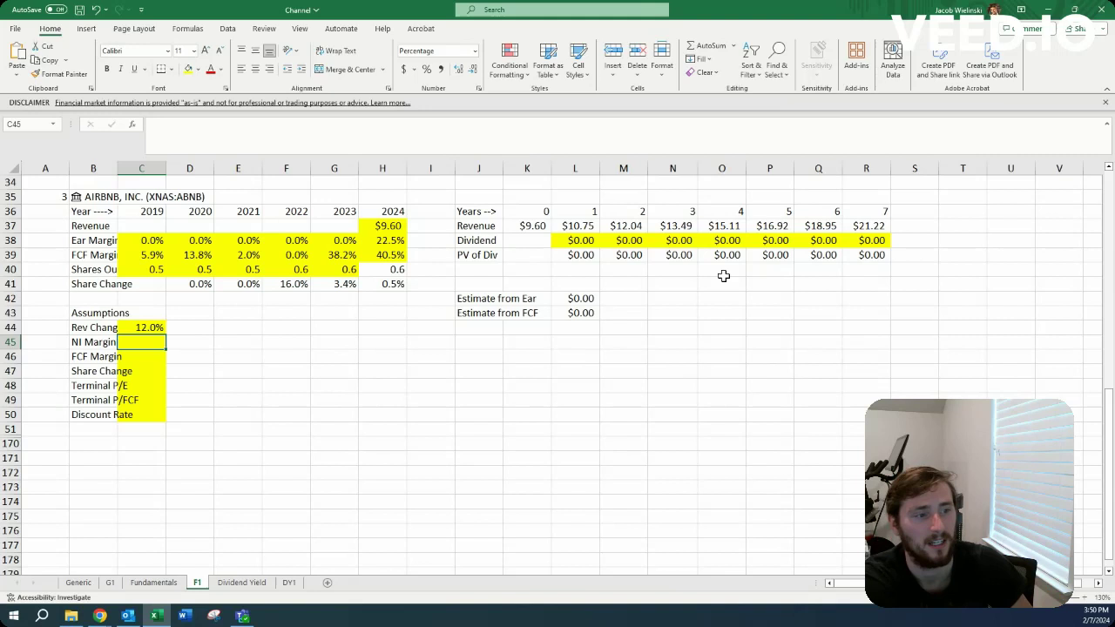
- Set the Terminal P/E and Terminal P/FCF assumptions to 18 and the Discount Rate to 15%
key(Up)
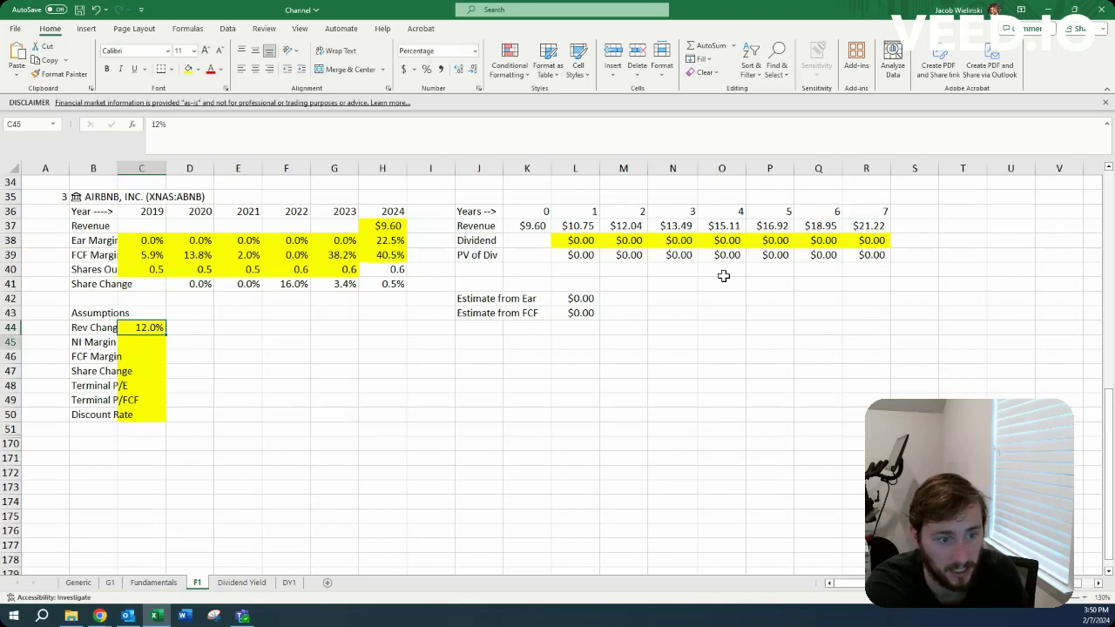
key(Down)
key(Down)
key(Down)
key(Down)
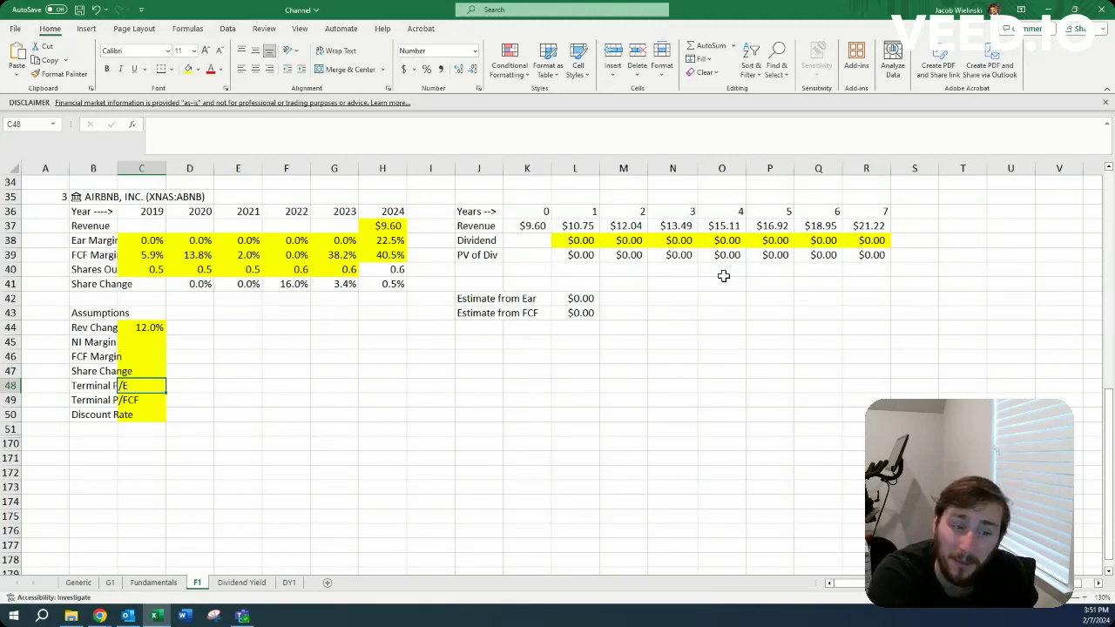
text(18)
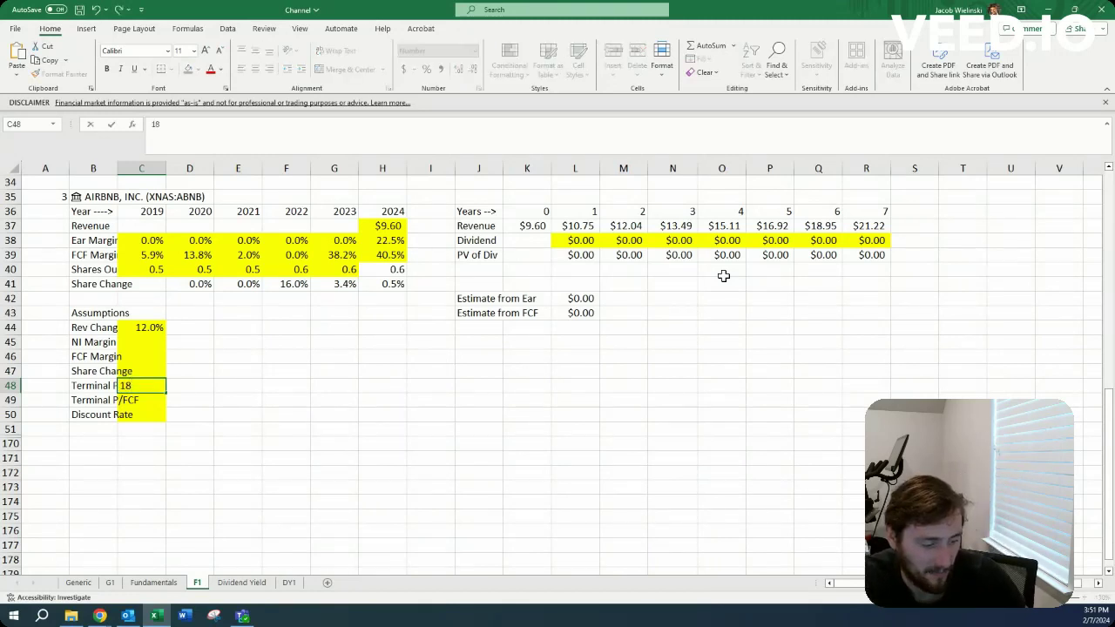
key(Return)
text(18)
key(Return)
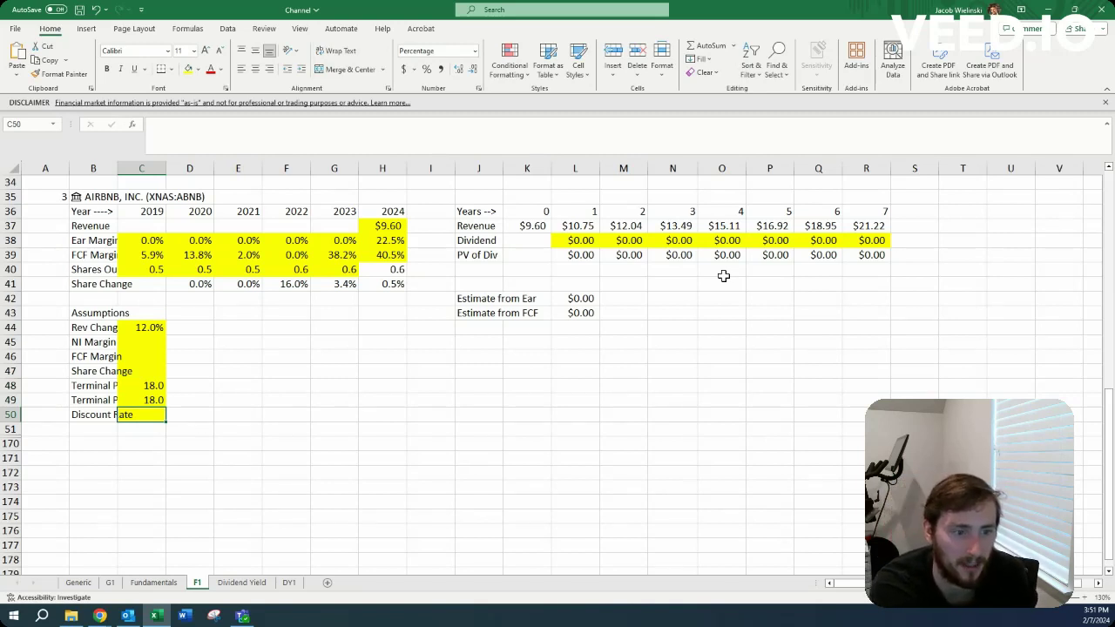
text(15)
key(Return)
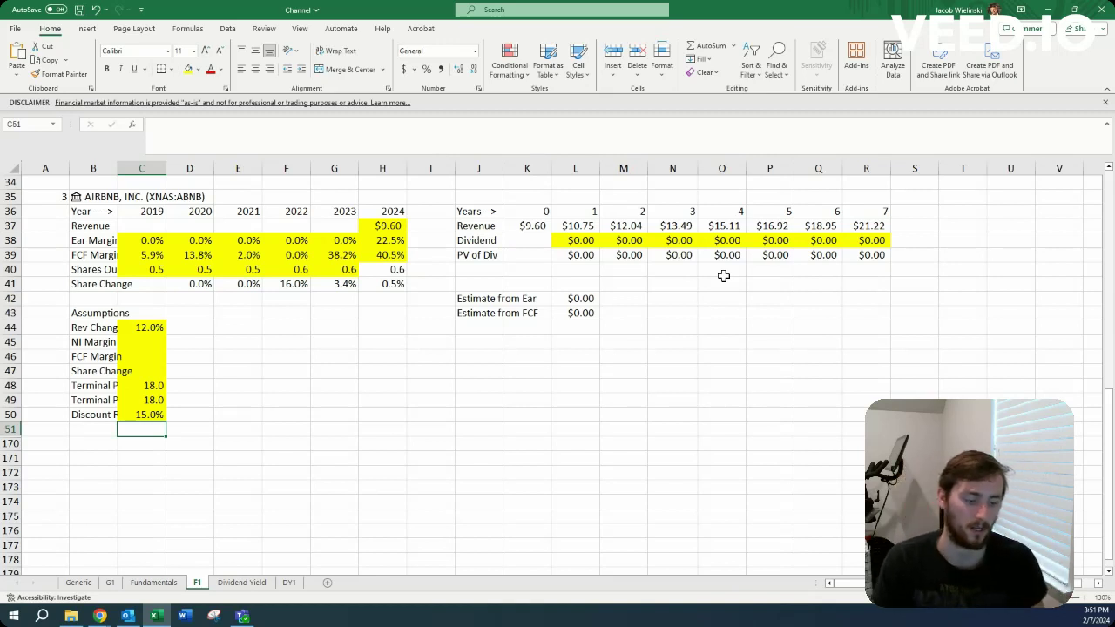
- Check the 2024 earnings and FCF margins, and set the NI Margin assumption to 25% and the FCF Margin to 35%
key(Up)
key(Up)
key(Up)
key(Up)
key(Up)
key(Up)
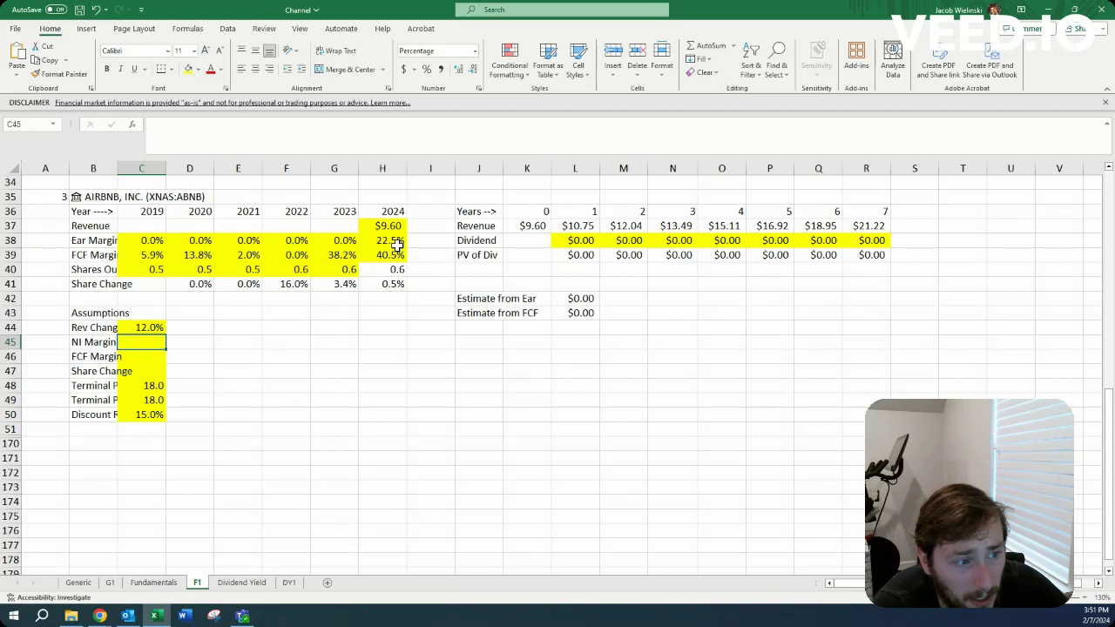
mouse_move(396, 246)
mouse_down()
mouse_move(397, 266)
mouse_move(397, 256)
mouse_up()
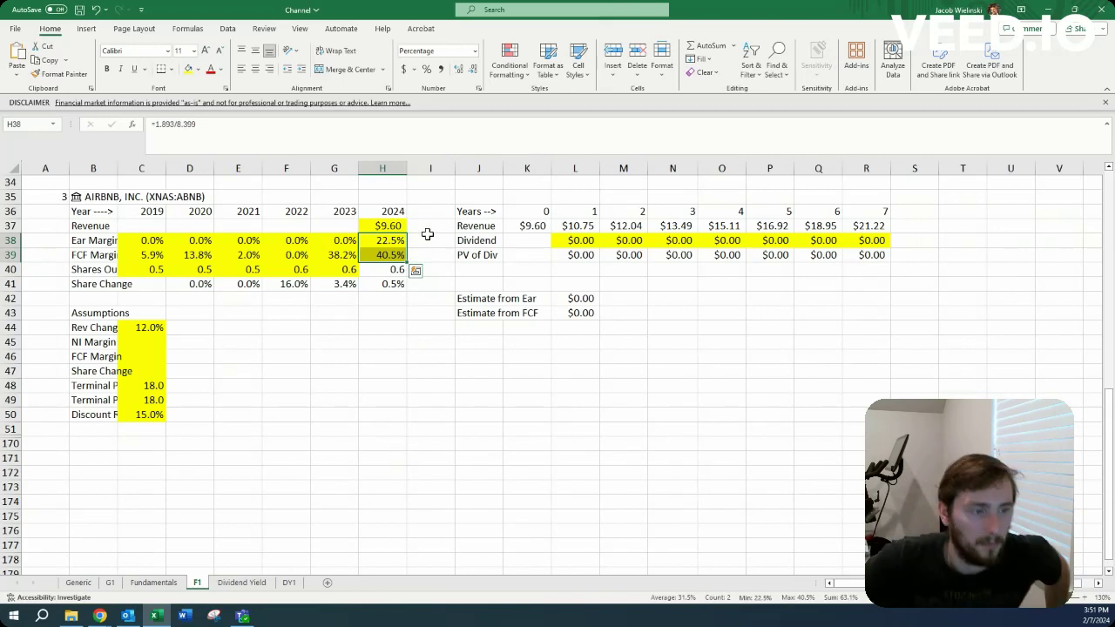
click(146, 343)
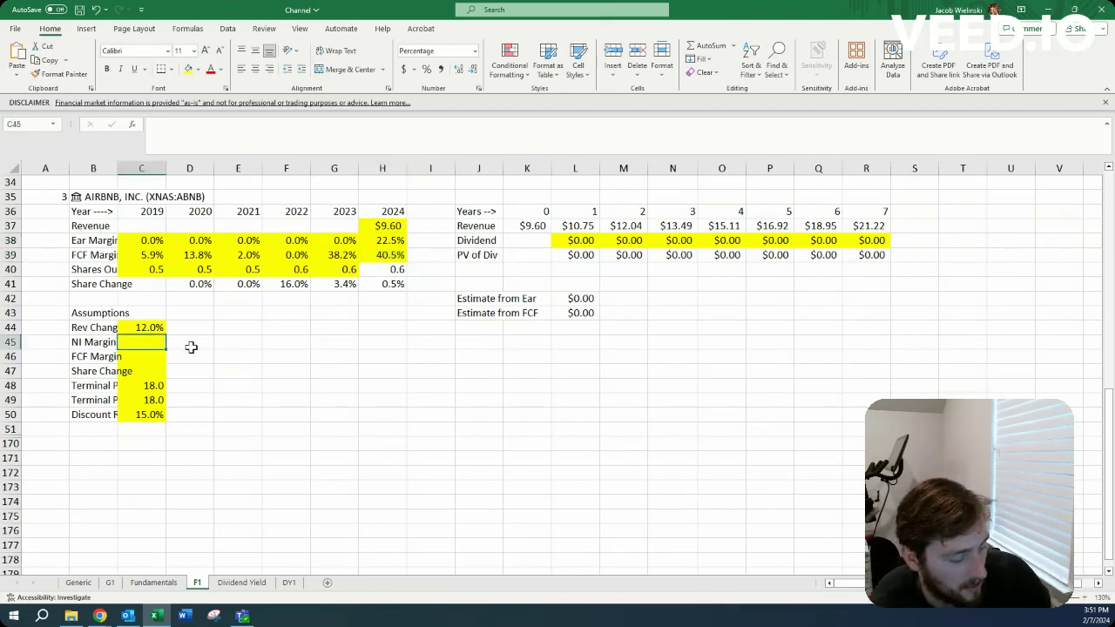
text(25)
key(Return)
text(35)
key(Return)
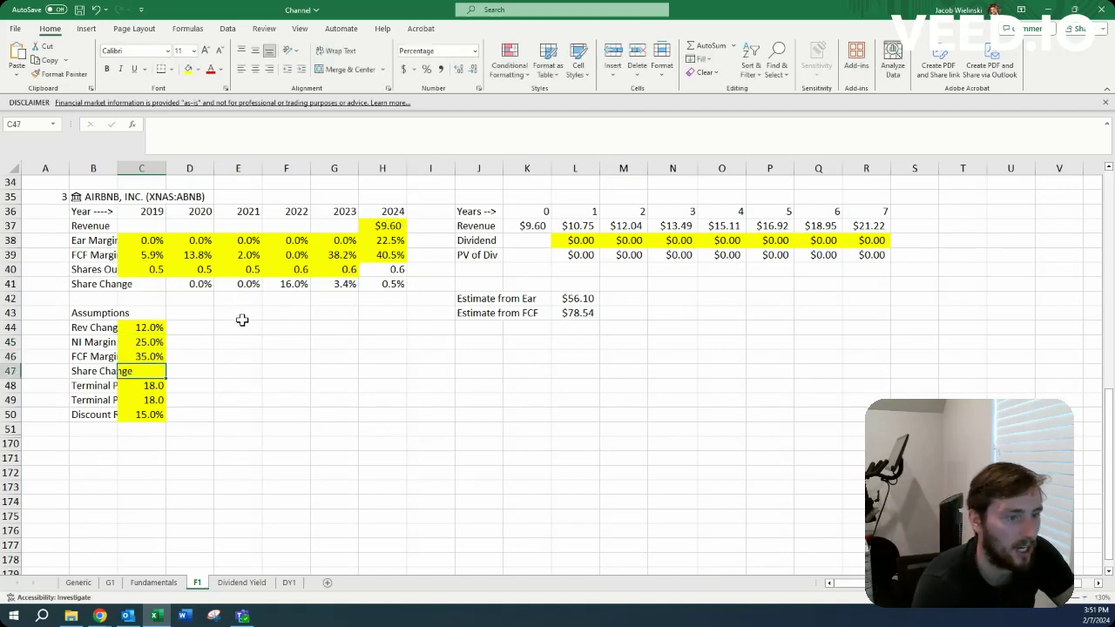
- Examine Airbnb's trailing-twelve-month stock-based compensation on the QuickFS cash flow statement and its share statistics on Yahoo Finance
key(alt+Tab)
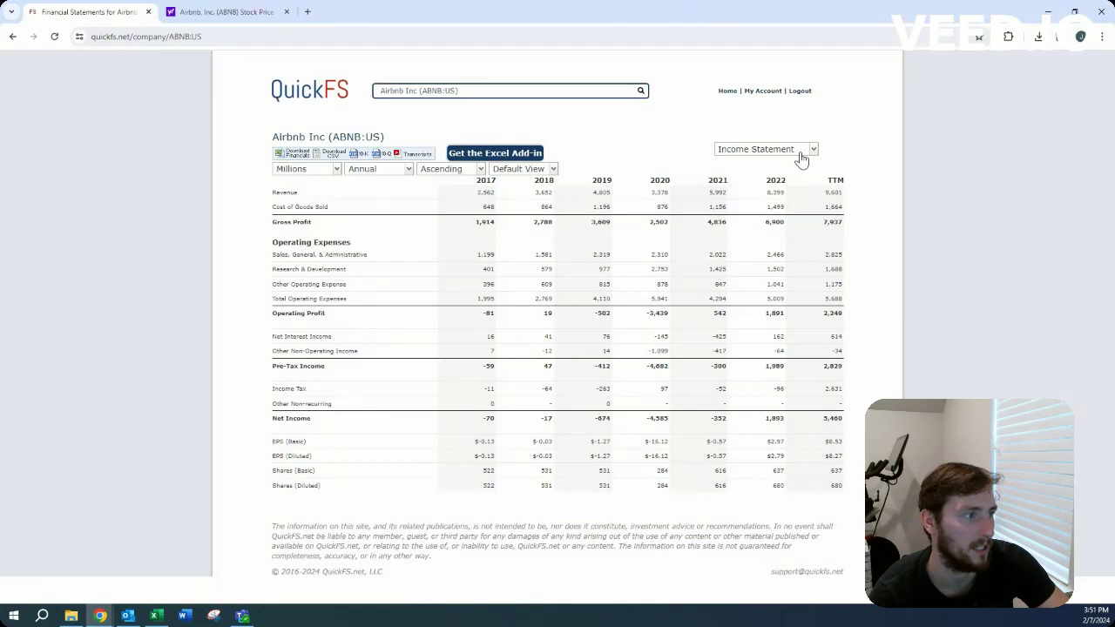
click(802, 149)
click(790, 207)
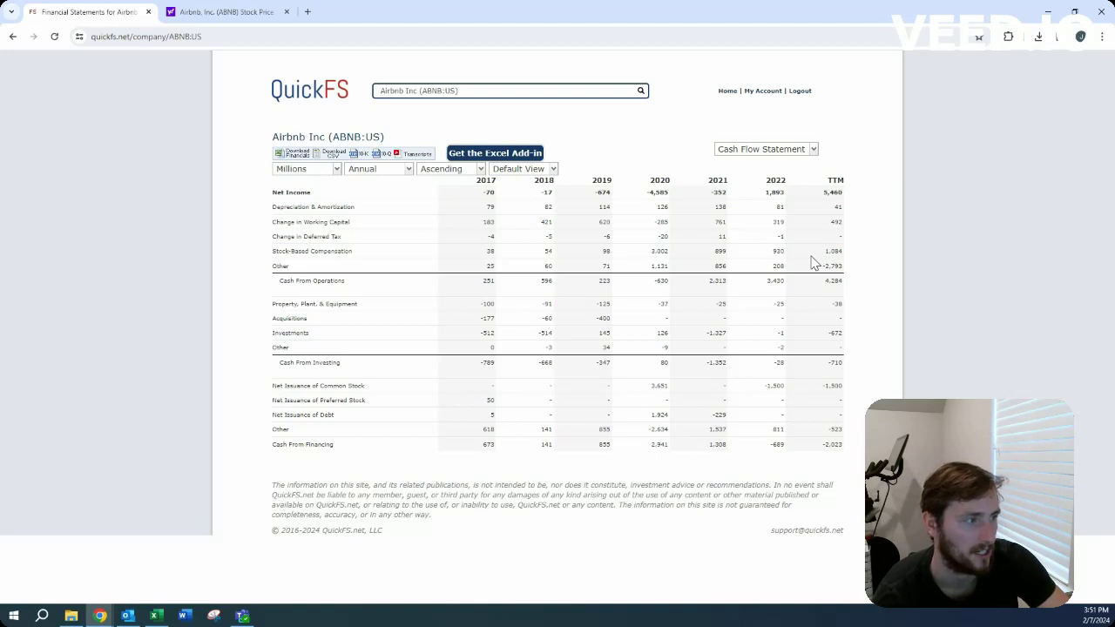
drag(822, 252, 840, 251)
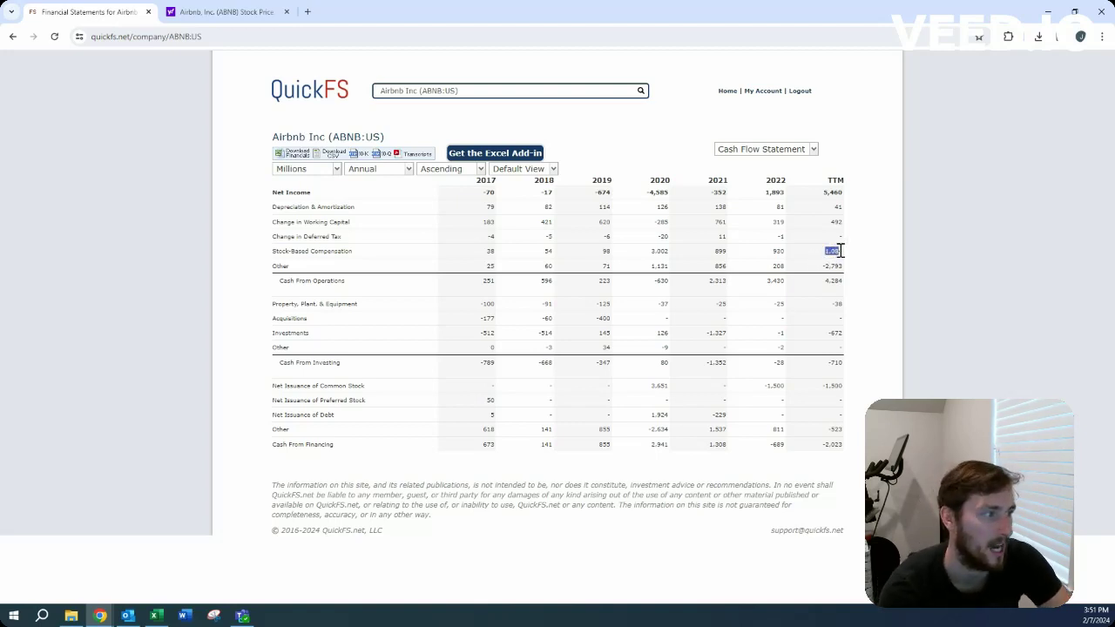
click(223, 12)
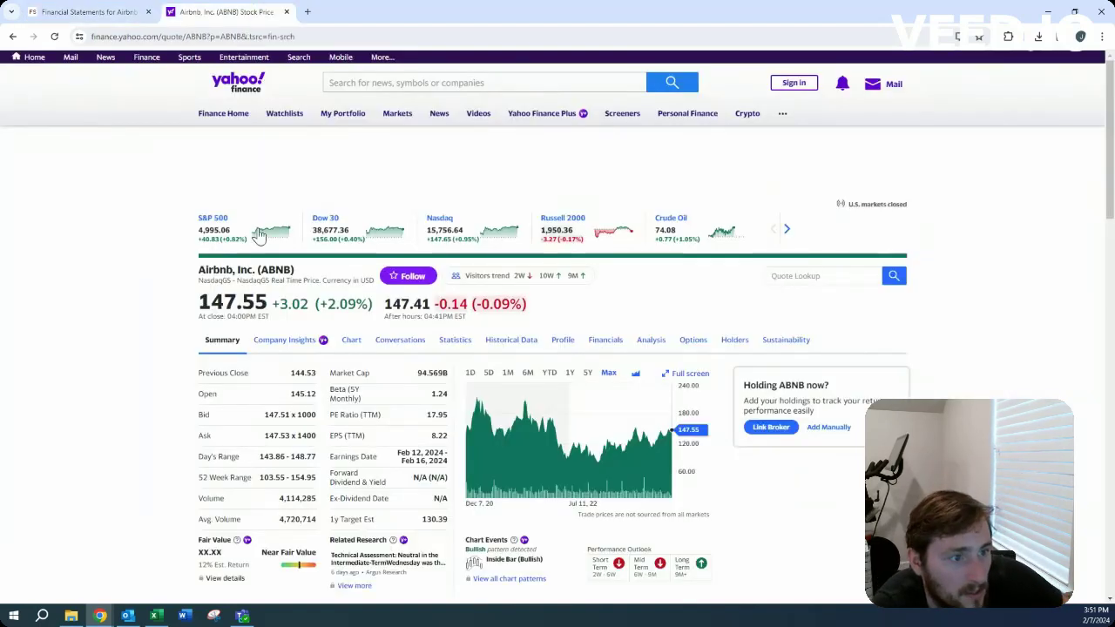
click(442, 347)
scroll(475, 322, down, 5)
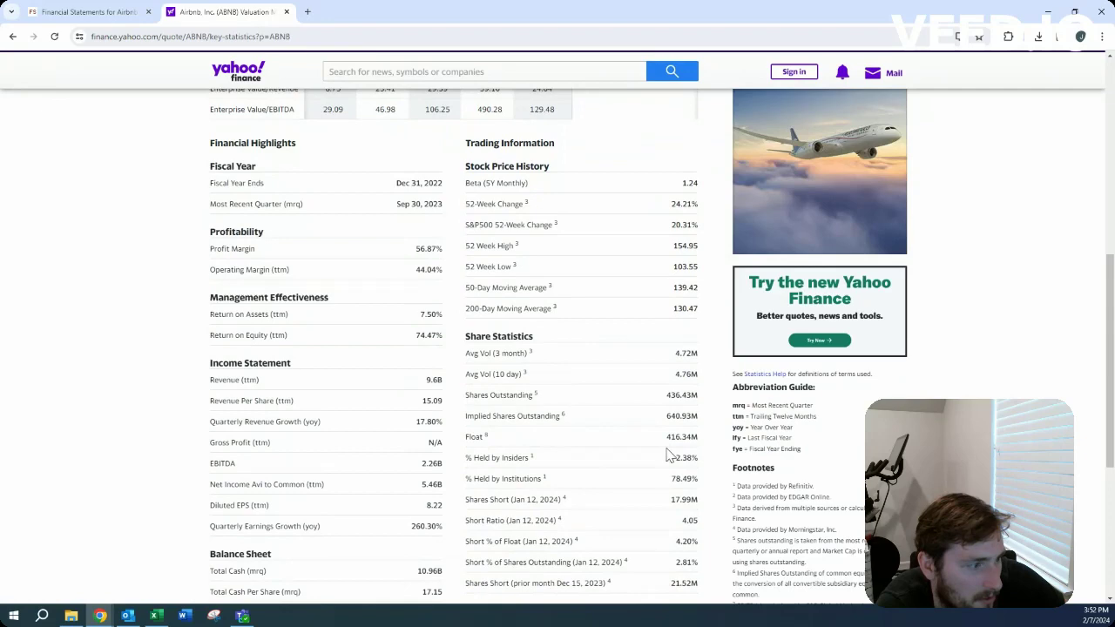
click(122, 10)
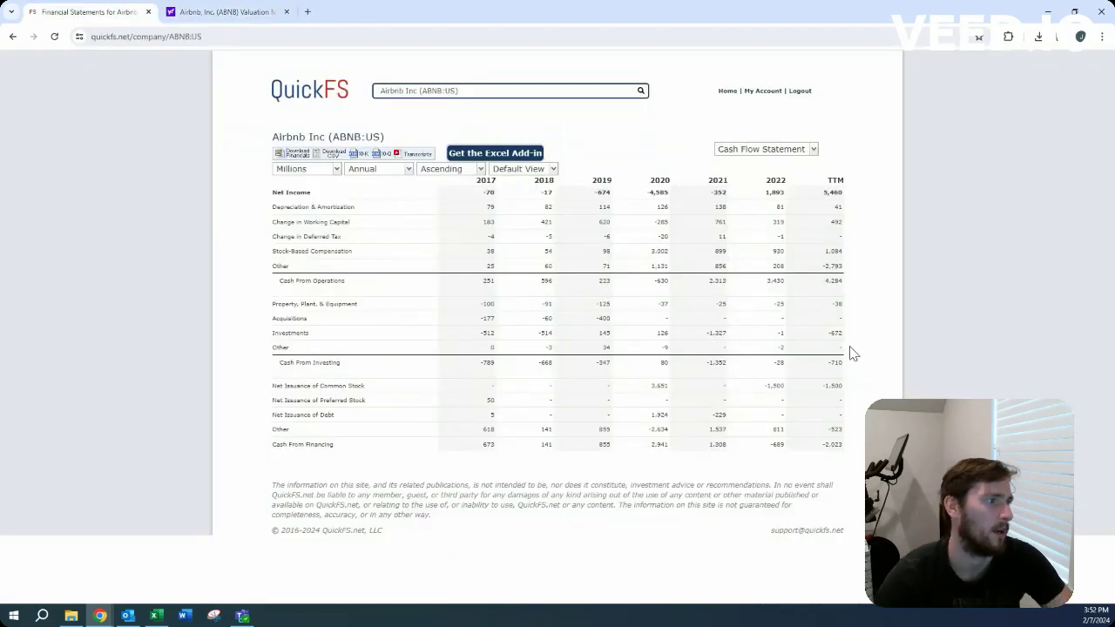
- Switch back to the Excel valuation sheet and set the Share Change assumption to 2%
key(alt+Tab)
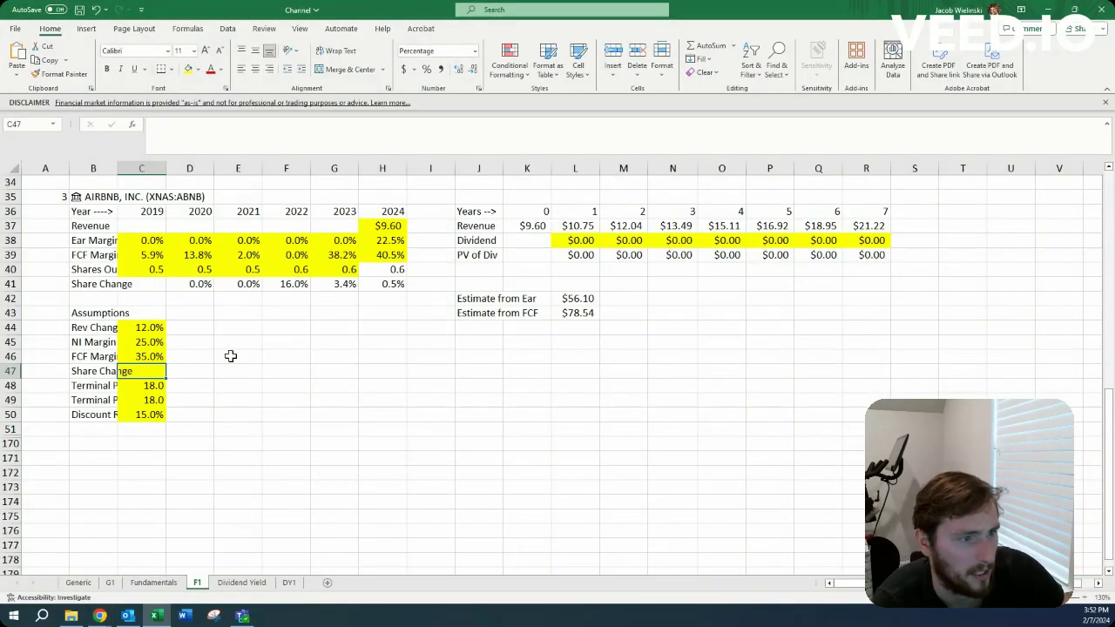
text(2)
key(Return)
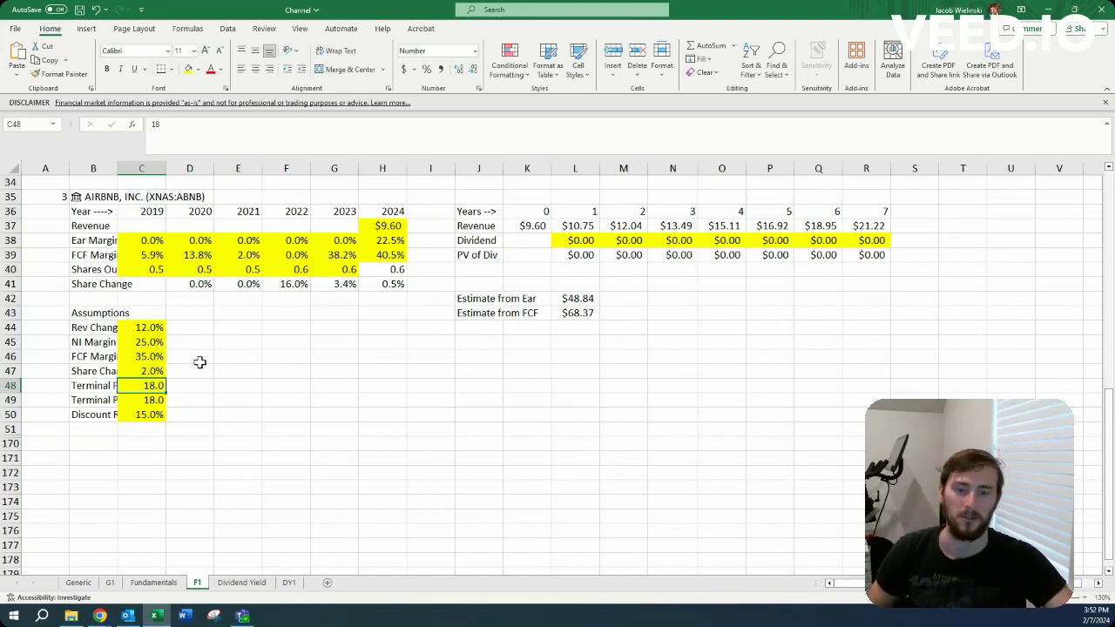
- Enter =L42/L43-1 in cell M42 to compare the earnings and FCF value estimates, and format the result as a percentage
click(610, 298)
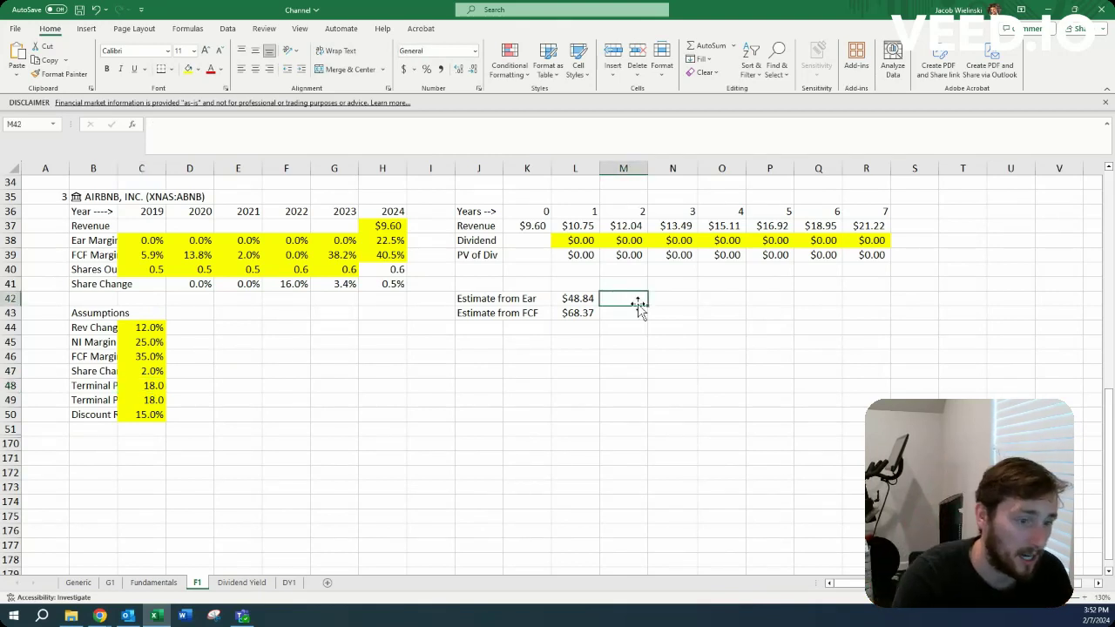
text(=)
key(Left)
text(/)
key(Left)
key(Down)
text(-1)
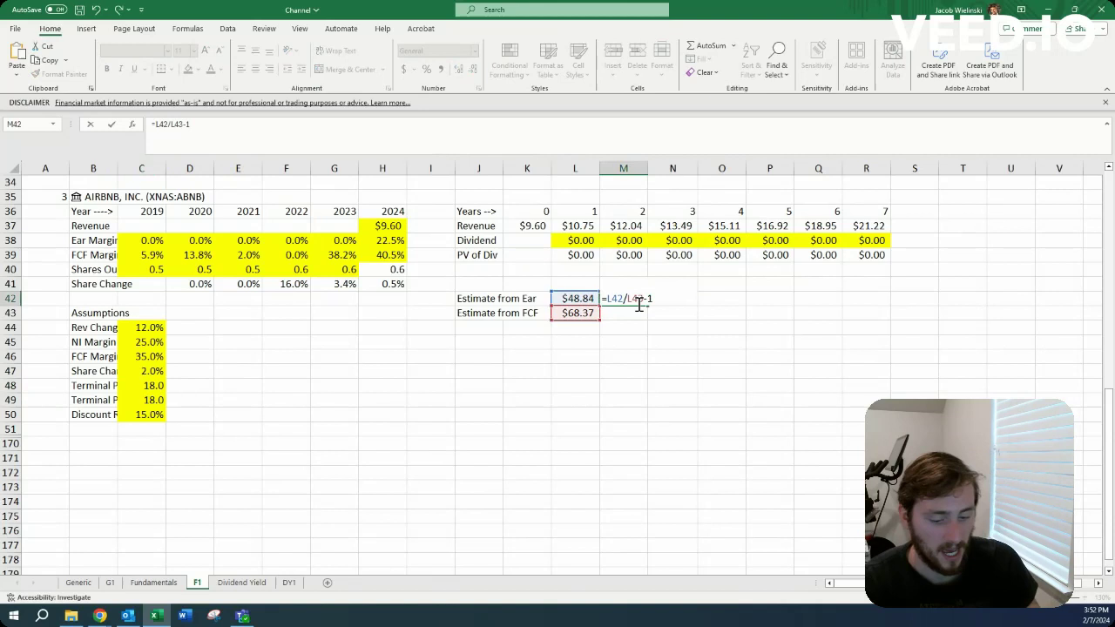
key(ctrl+Return)
key(ctrl+shift+5)
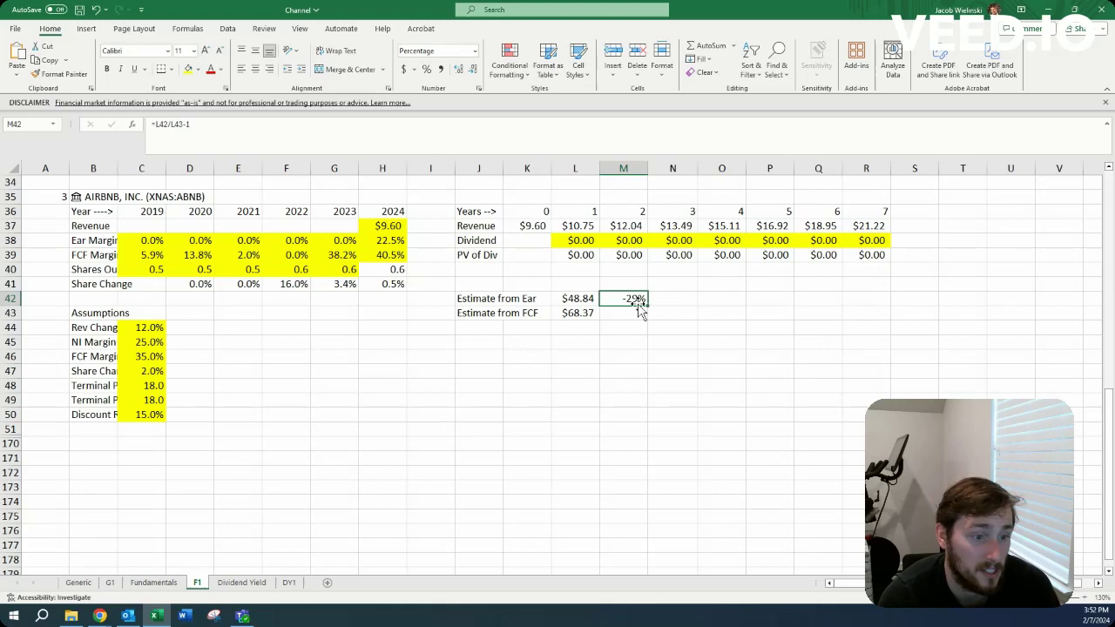
- Check Airbnb's key statistics on the QuickFS Overview page, and return to Excel to review the margin, share change and terminal multiple assumptions
key(alt+Tab)
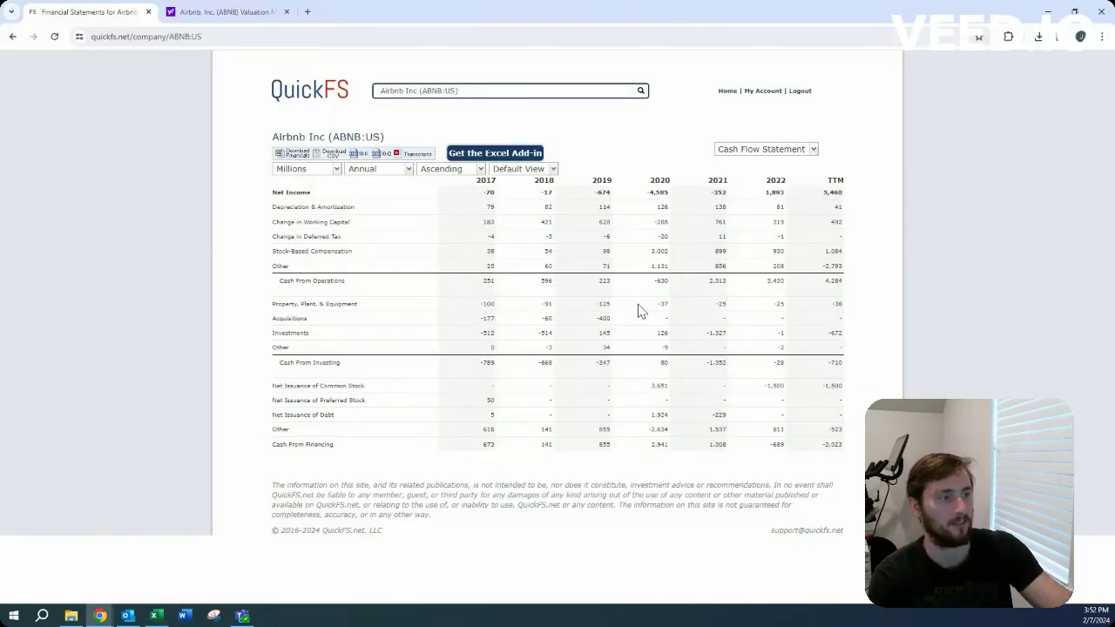
click(785, 155)
click(778, 166)
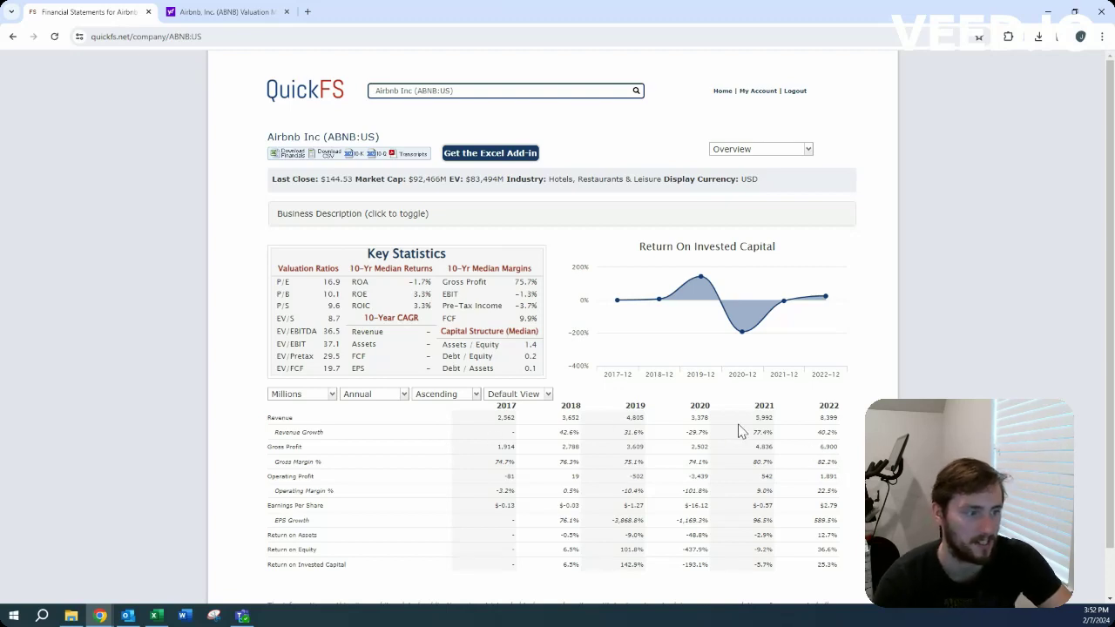
key(alt+Tab)
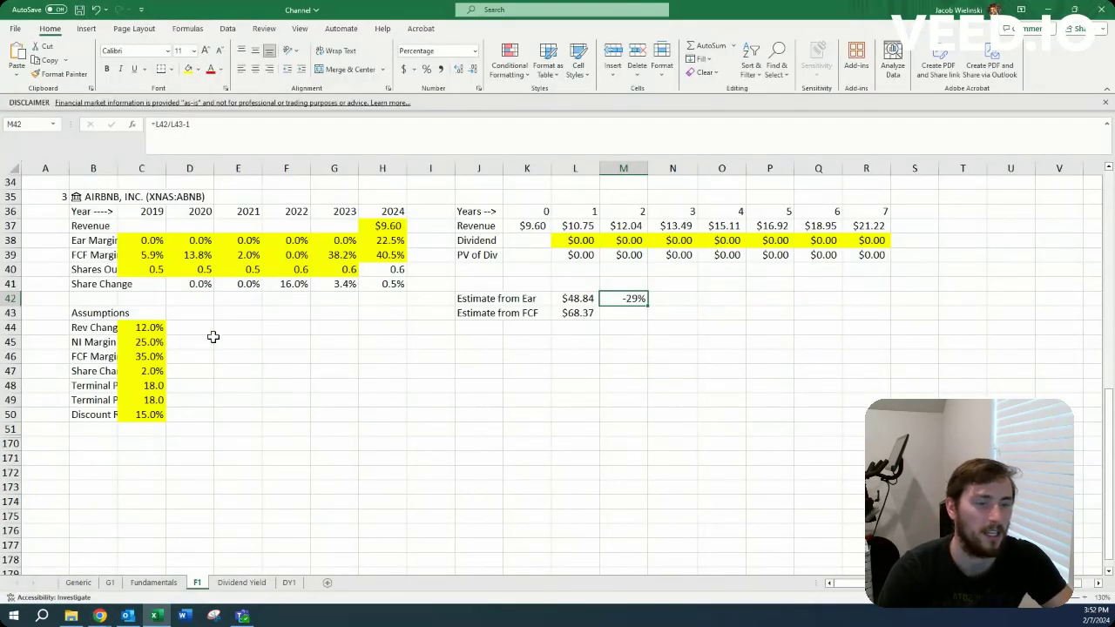
drag(155, 341, 162, 396)
click(156, 371)
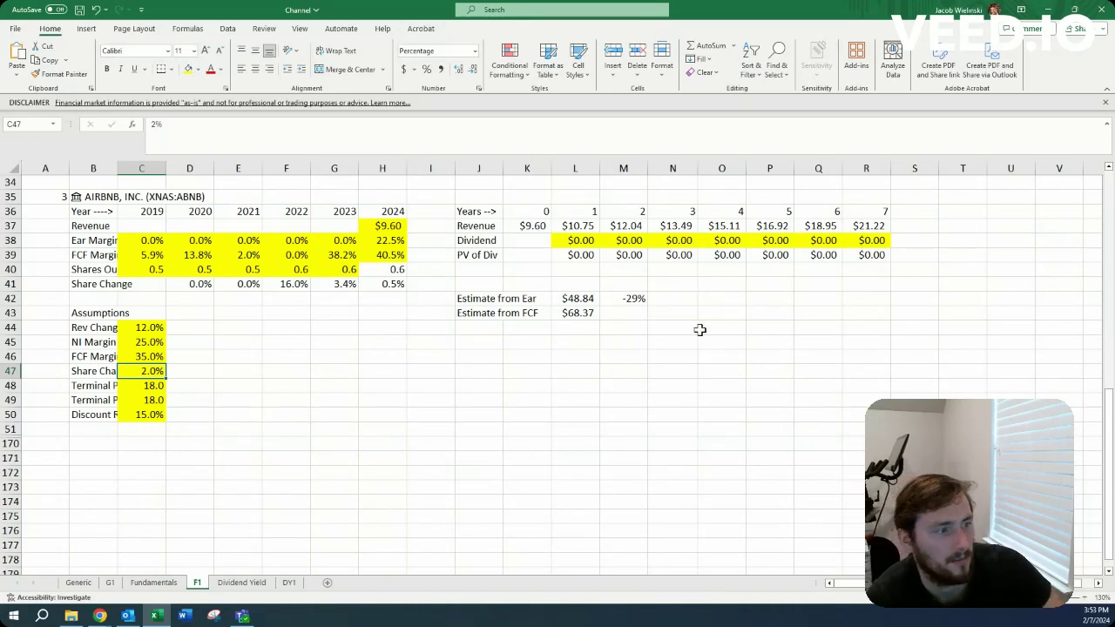
- Examine Airbnb's Yahoo Finance summary and its share price history over six months, one year and the maximum range, and return to Excel
click(100, 616)
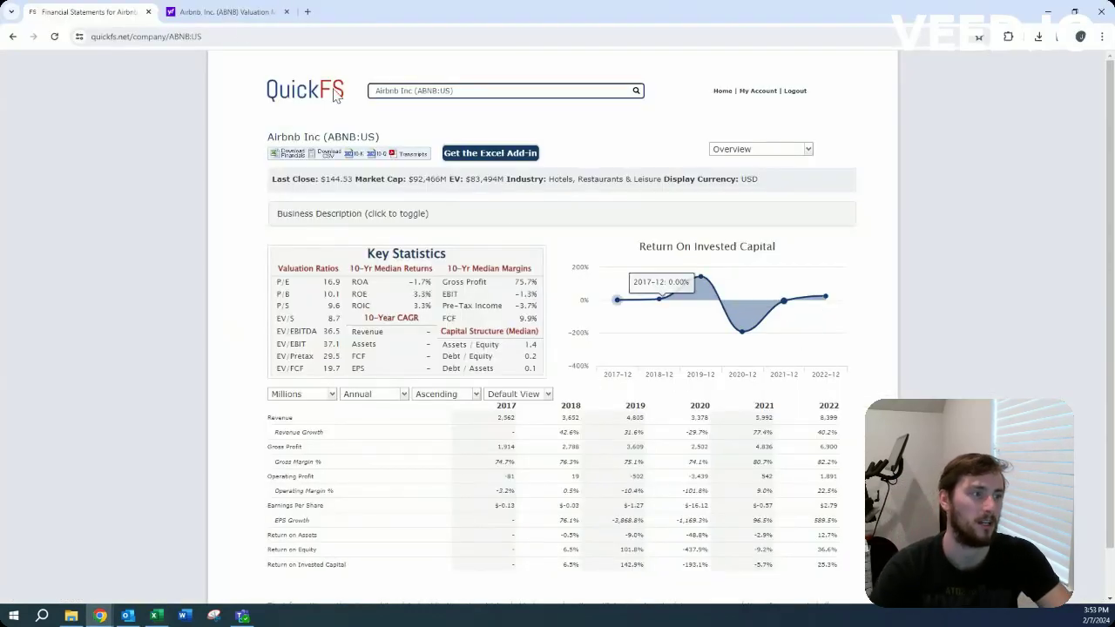
click(214, 10)
scroll(363, 313, up, 5)
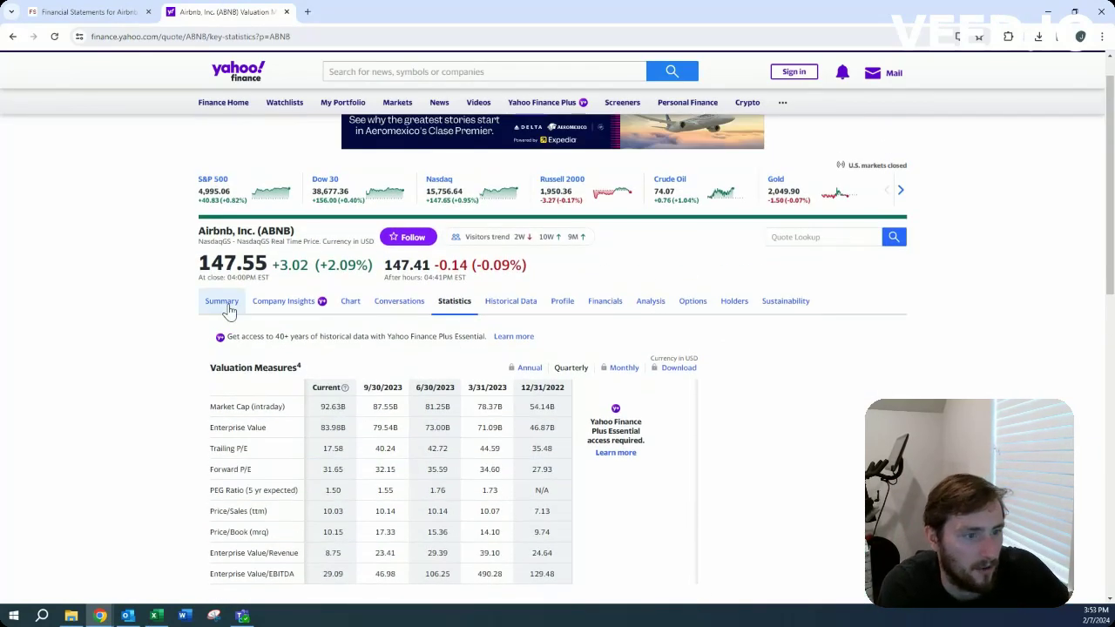
click(225, 305)
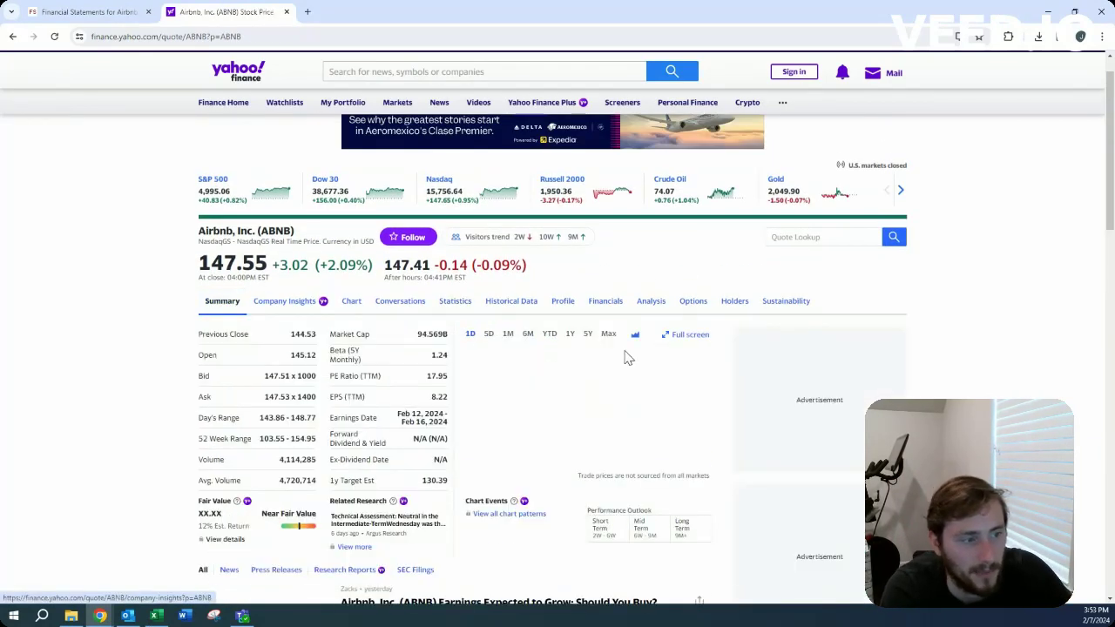
click(529, 336)
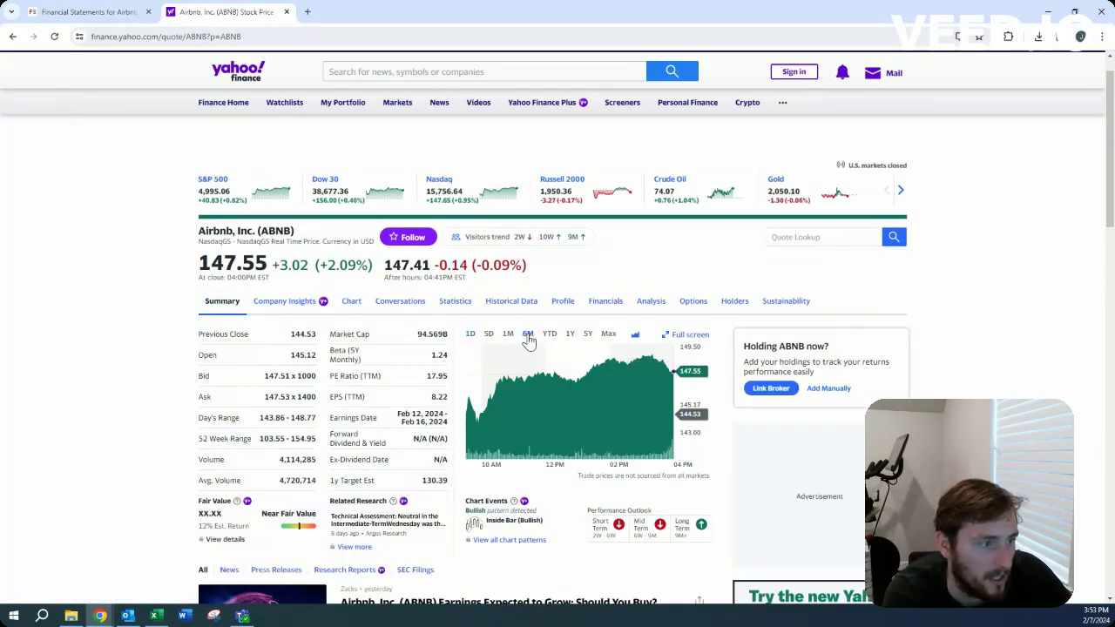
click(571, 336)
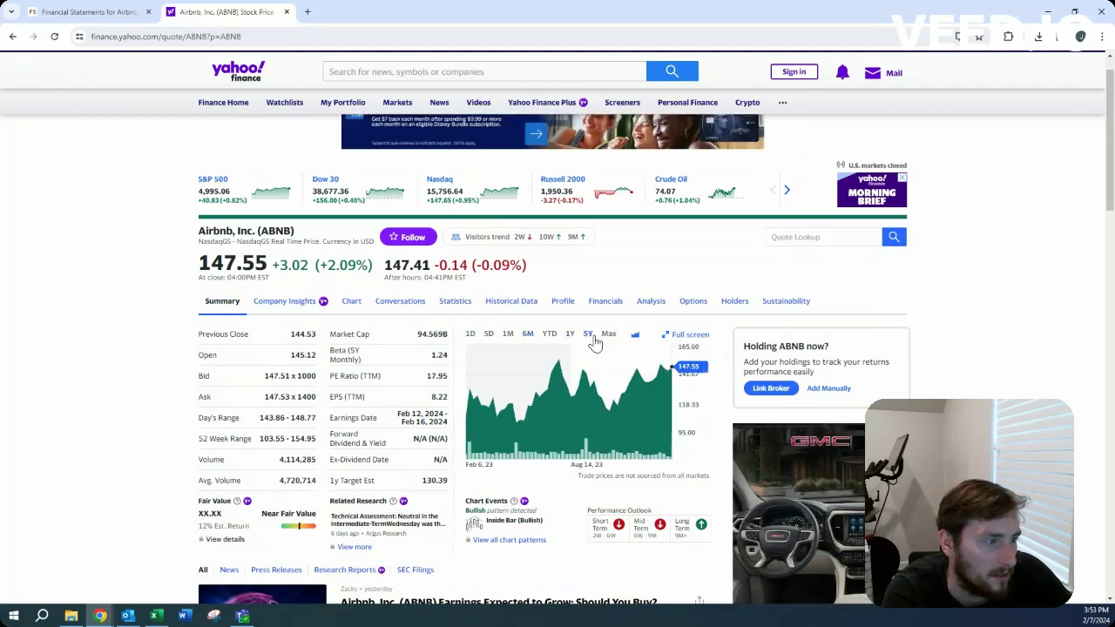
click(606, 337)
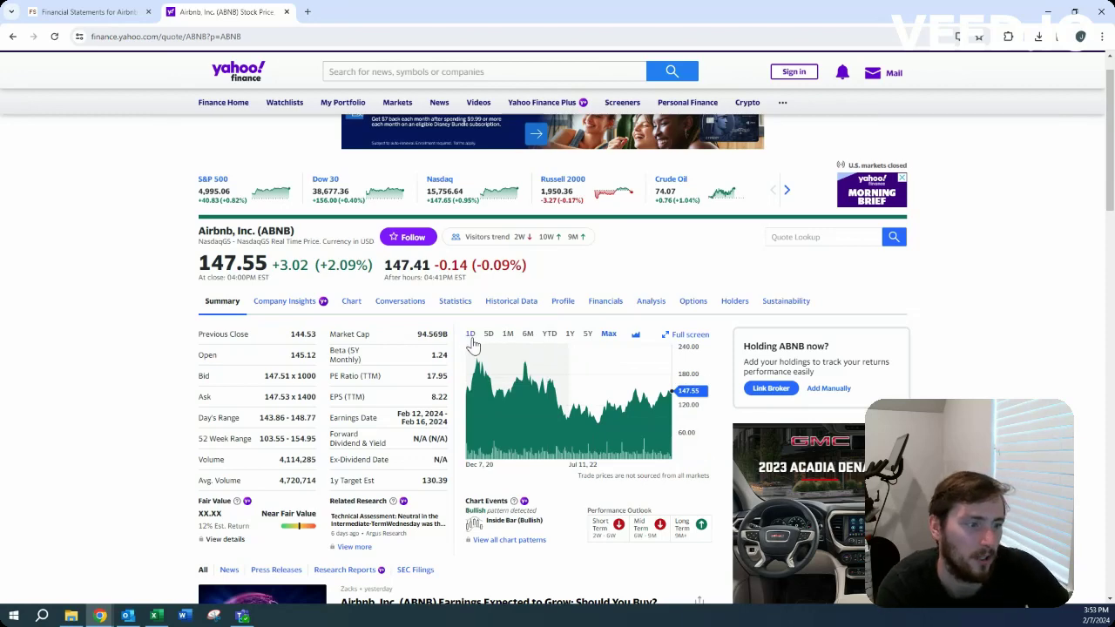
key(alt+Tab)
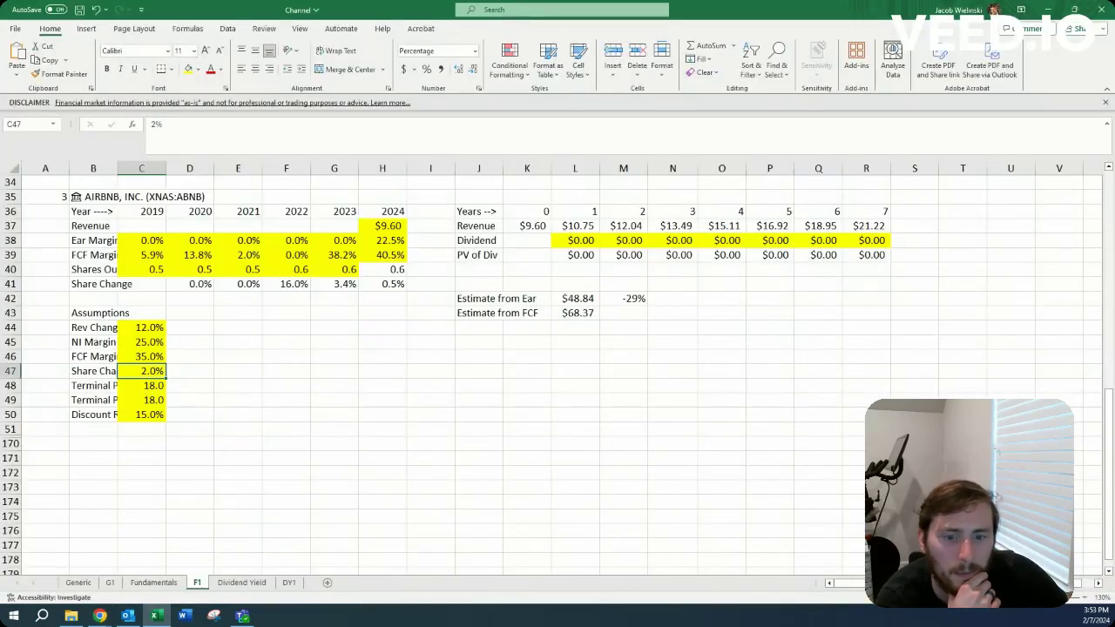